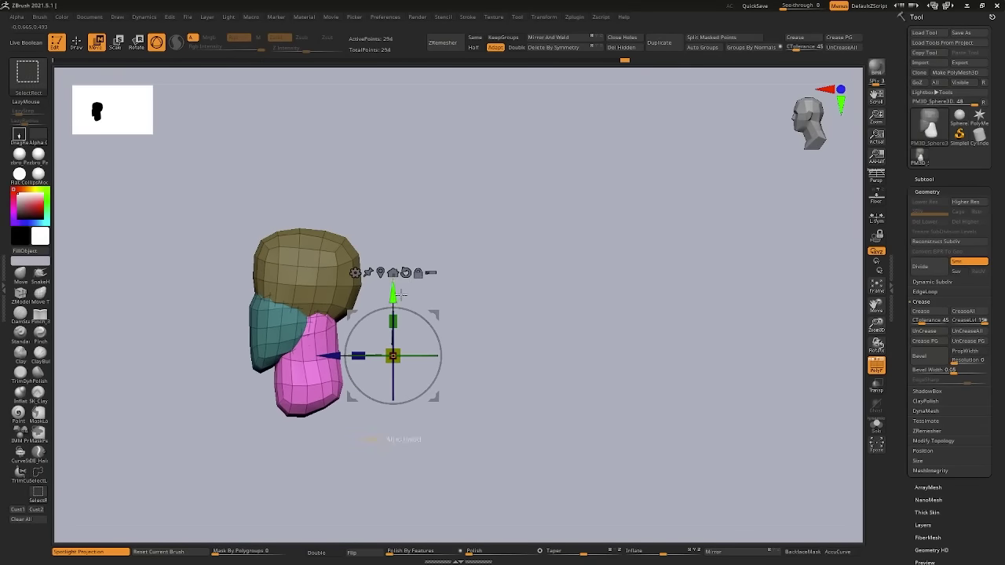
- Stretch the torso piece down below the head into a neck and broad torso (392 points)
left_click_drag(393, 294, 475, 361)
left_click_drag(354, 362, 471, 370, "alt")
key("y")
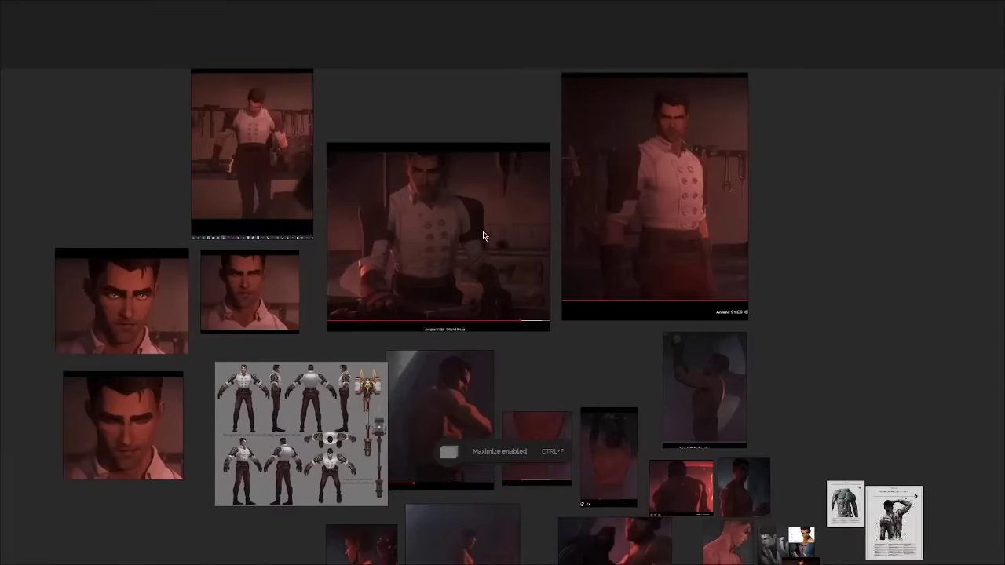
- Project the white-vest character still beside the bust with Spotlight and compare the bust against it
middle_click_drag(478, 230, 361, 78)
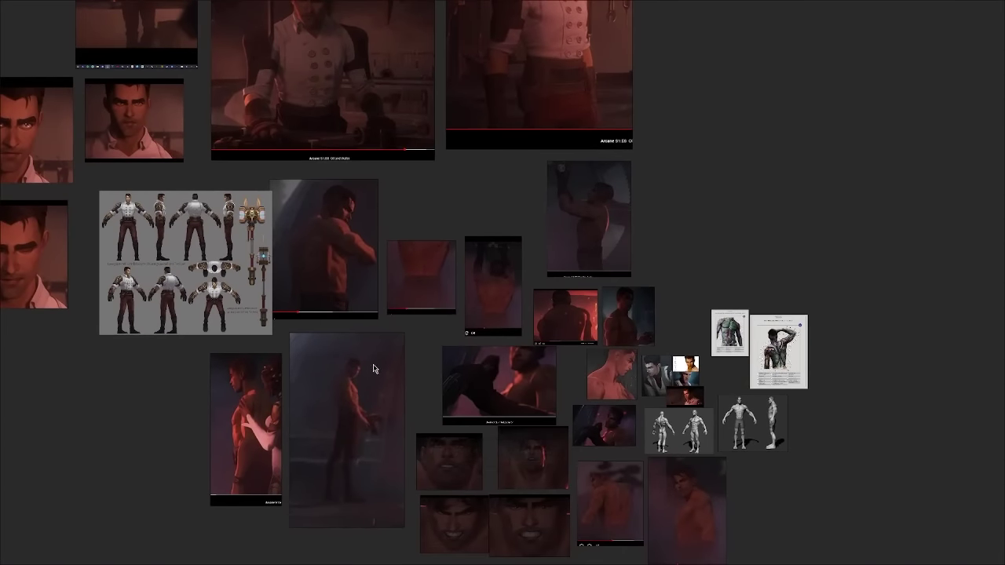
scroll(394, 300, "up", 5)
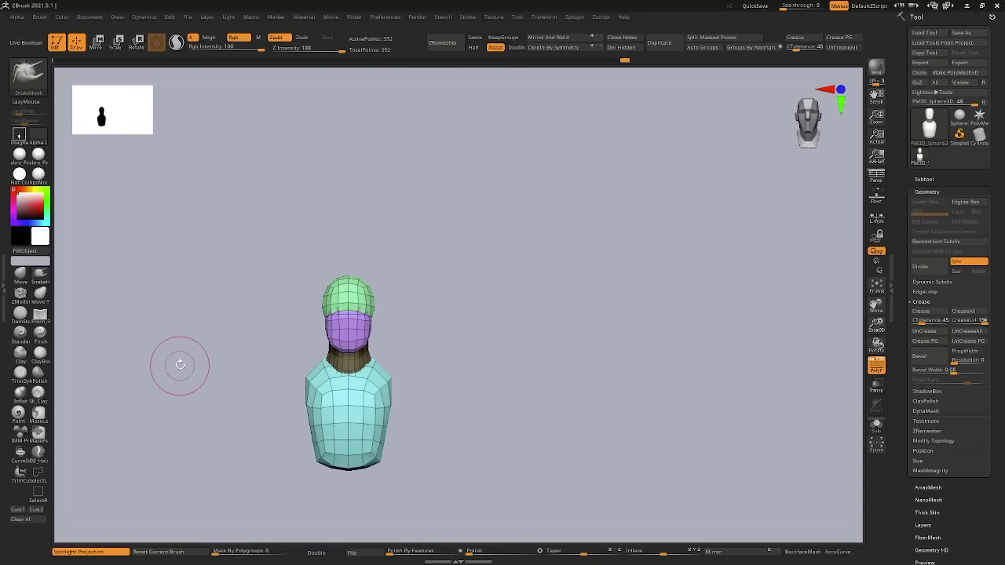
key("shift+z")
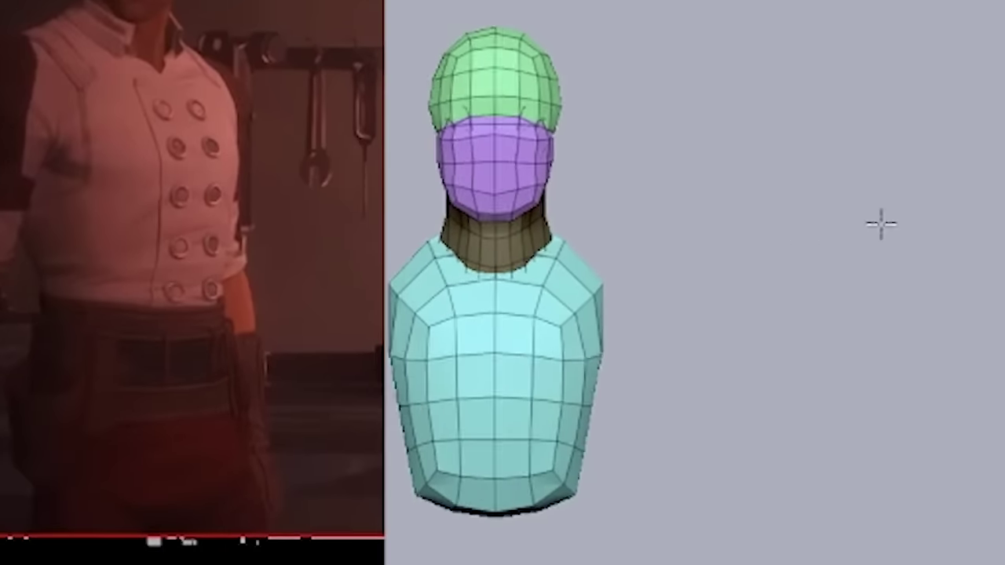
left_click_drag(518, 322, 476, 394)
key("z")
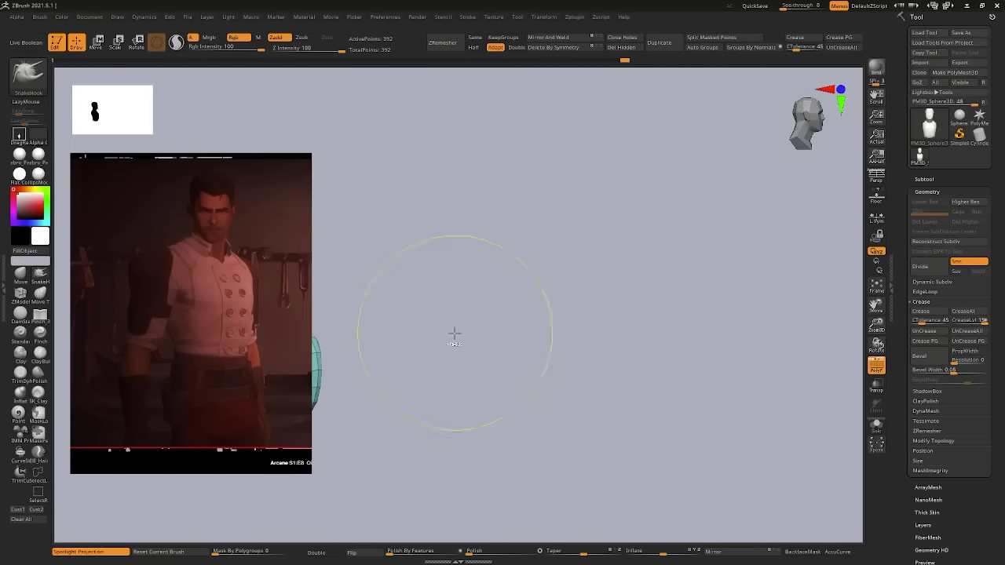
key("z")
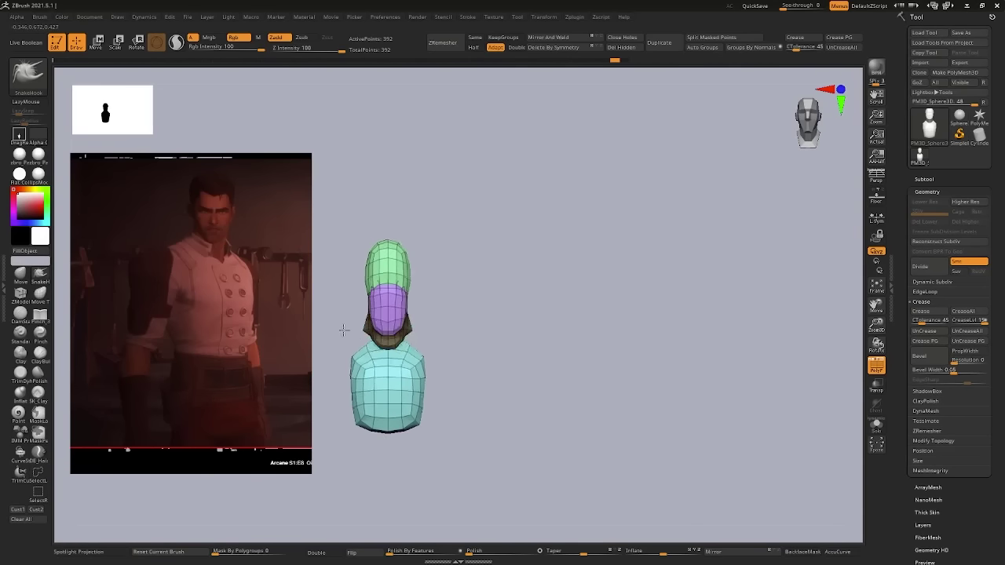
- Add a new rounded piece and move it up against the torso's shoulder
left_click_drag(343, 329, 402, 318)
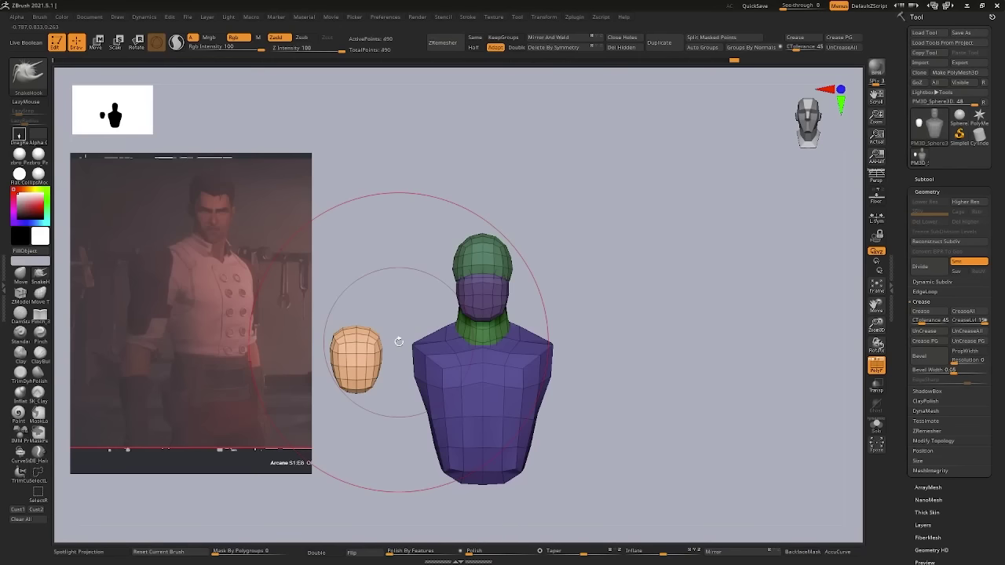
key("w")
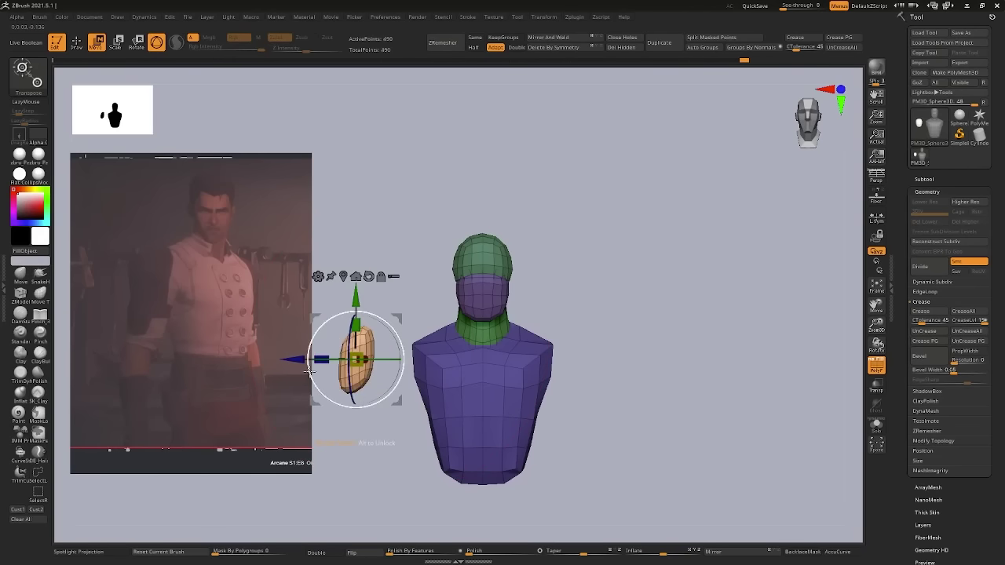
left_click_drag(403, 317, 442, 294)
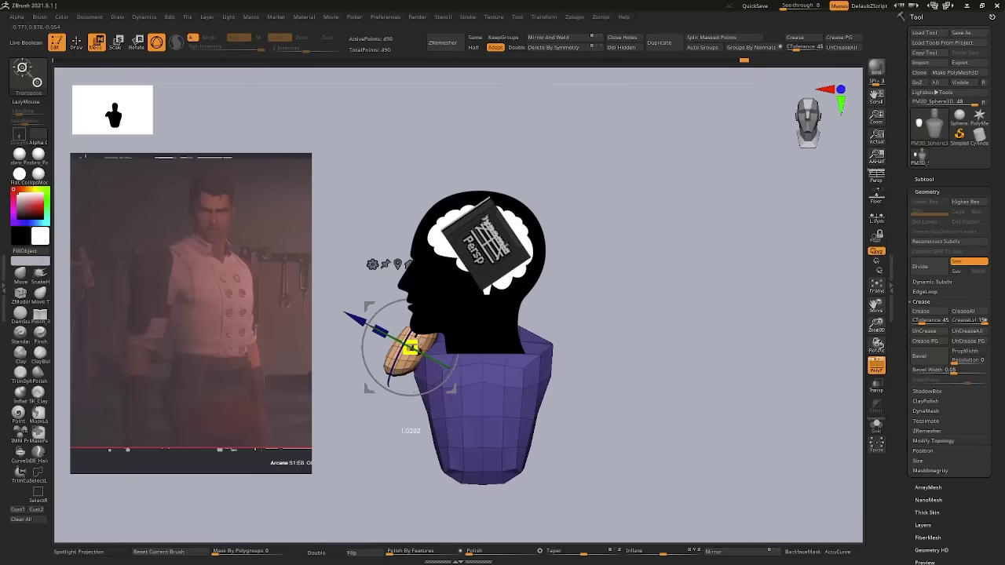
key("b")
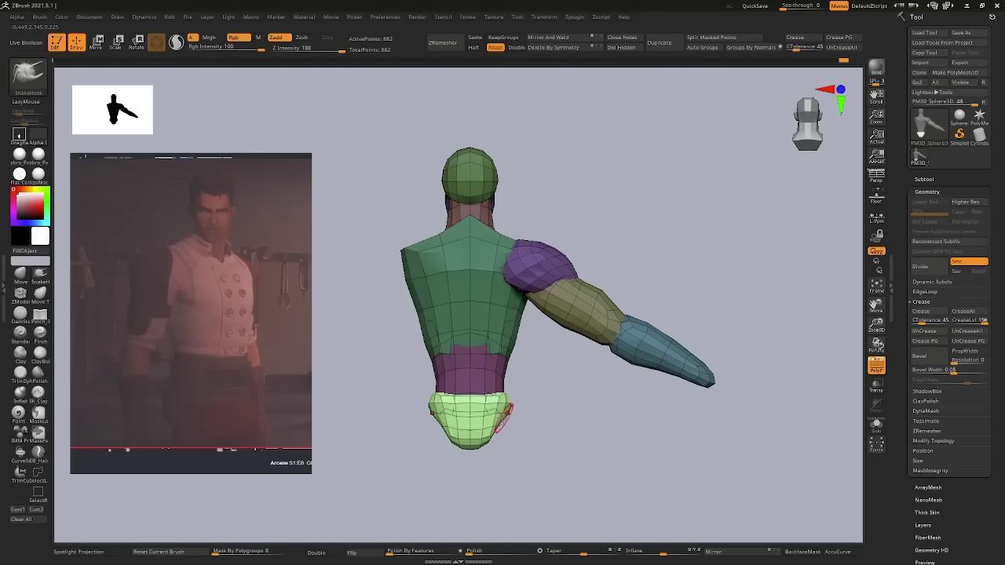
- Turn the mannequin to a front view to move the hip area
left_click_drag(509, 412, 564, 367)
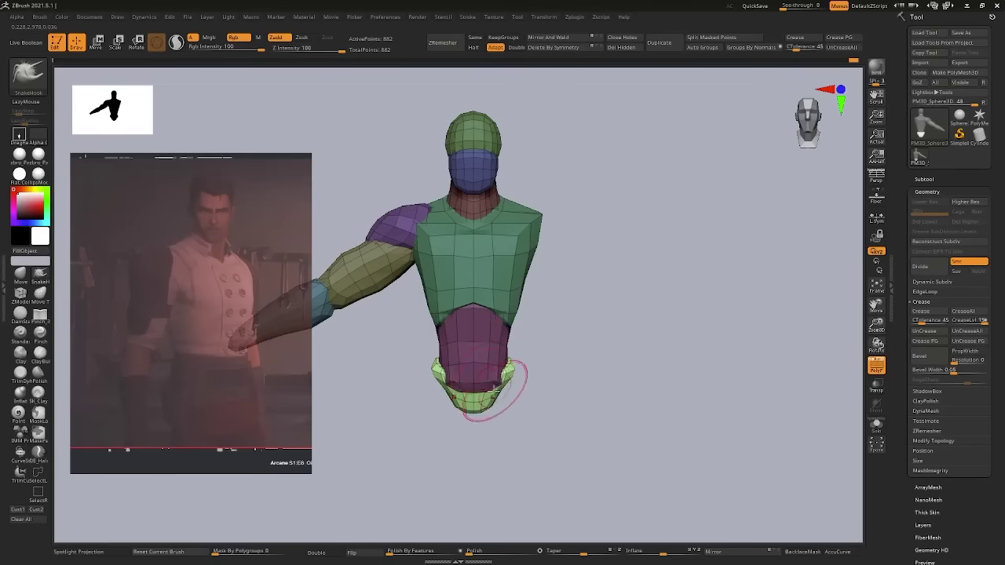
key("w")
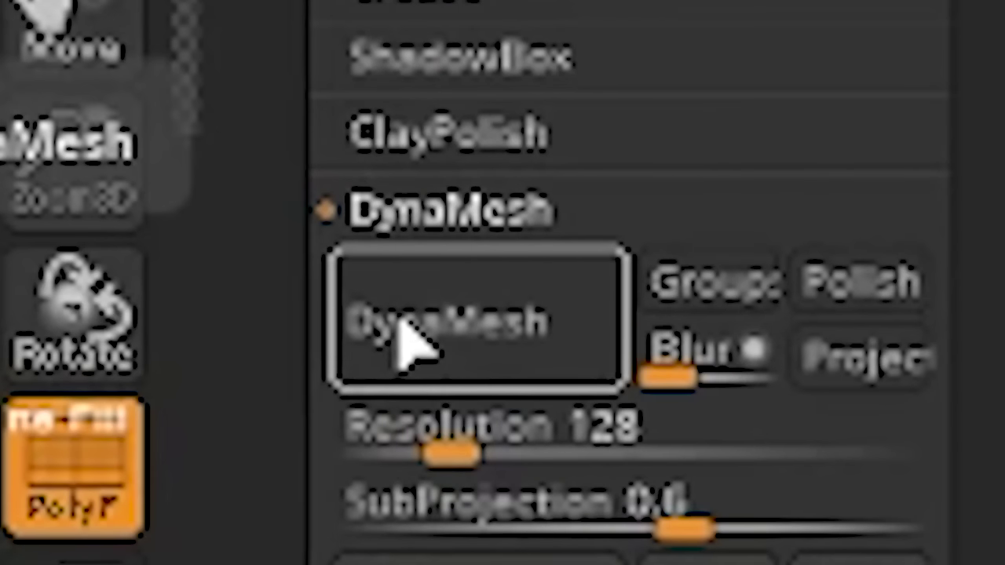
- DynaMesh the figure into dense, even geometry and turn to the back to sculpt the buttocks
left_click(921, 345)
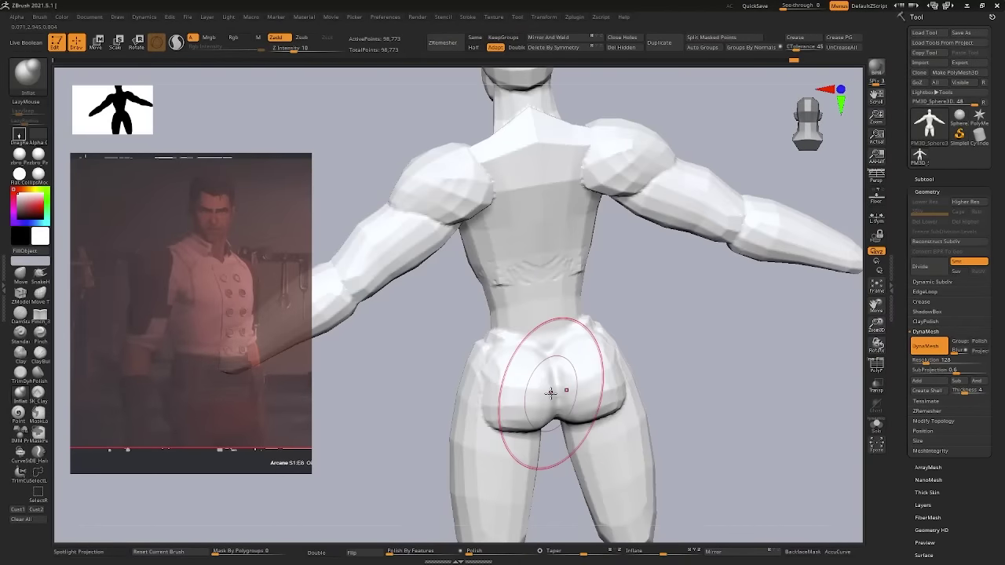
key("b")
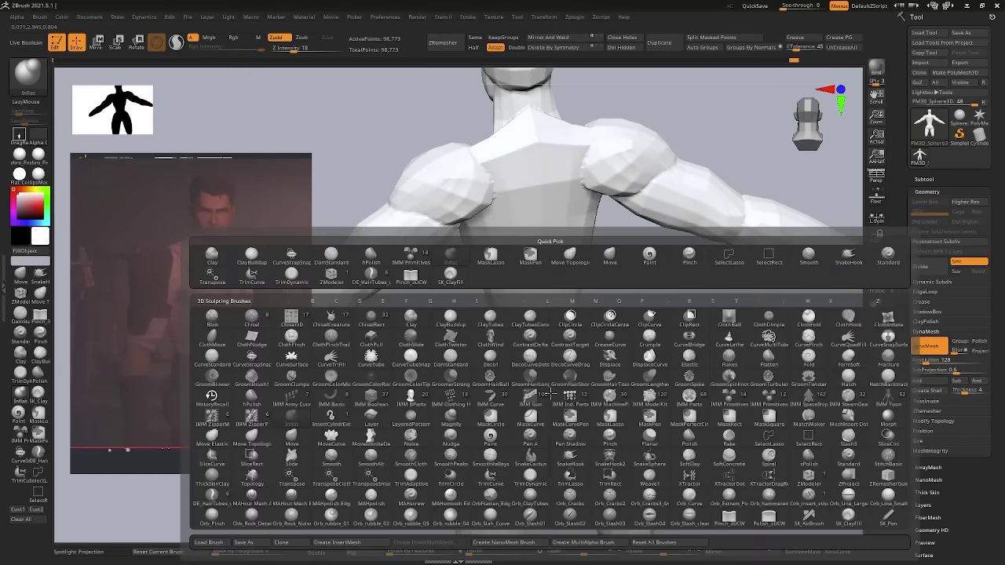
mouse_move(551, 391)
right_mouse_down()
mouse_move(494, 336)
mouse_move(511, 331)
right_mouse_up()
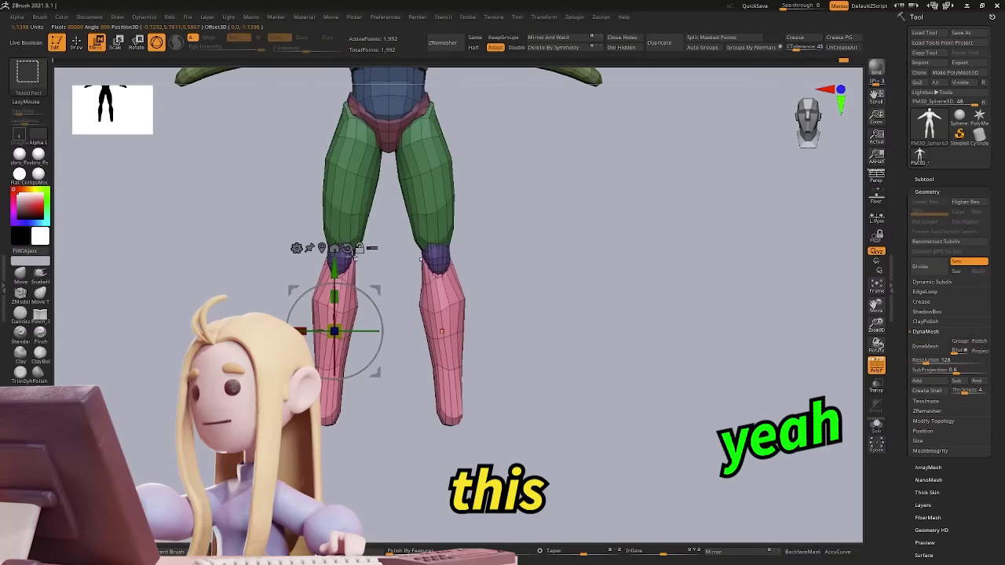
- Lengthen the lower legs downward along the shins
left_click_drag(336, 332, 339, 383)
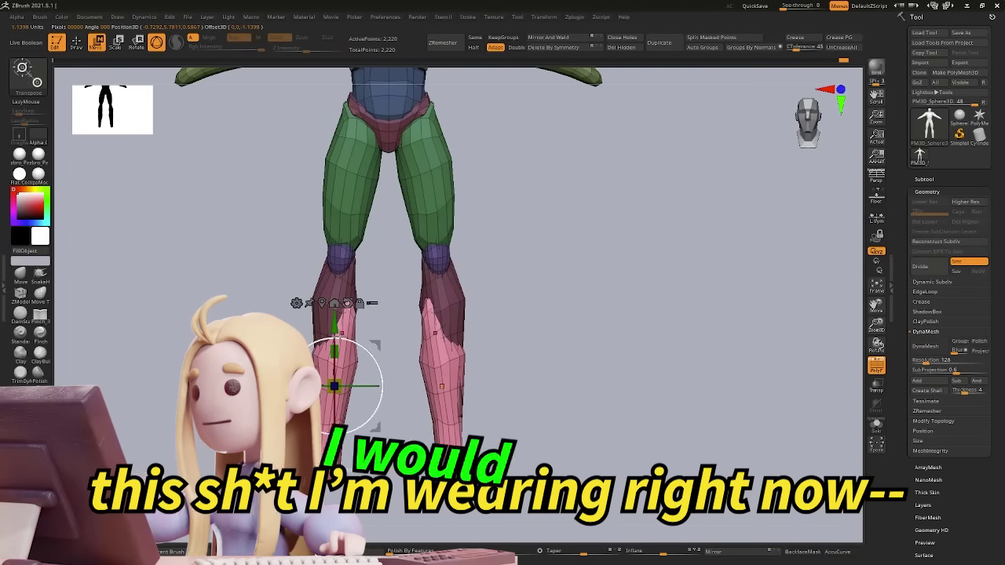
mouse_move(502, 384)
right_mouse_down()
mouse_move(549, 391)
mouse_move(448, 390)
mouse_move(594, 431)
mouse_move(441, 347)
mouse_move(447, 358)
right_mouse_up()
key("q")
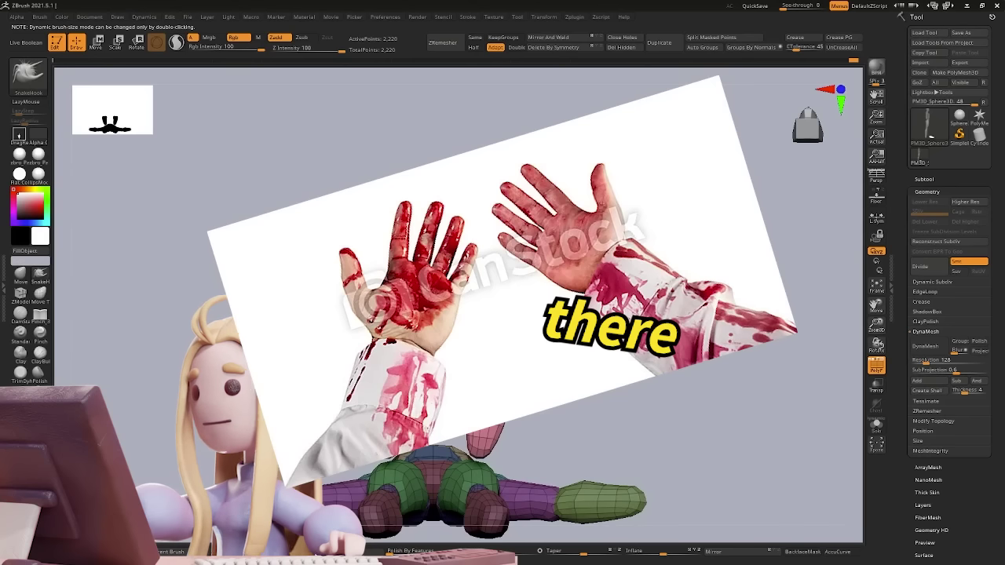
- Clear all saved views and position the pink foot pieces on both legs
right_click_drag(478, 368, 398, 422)
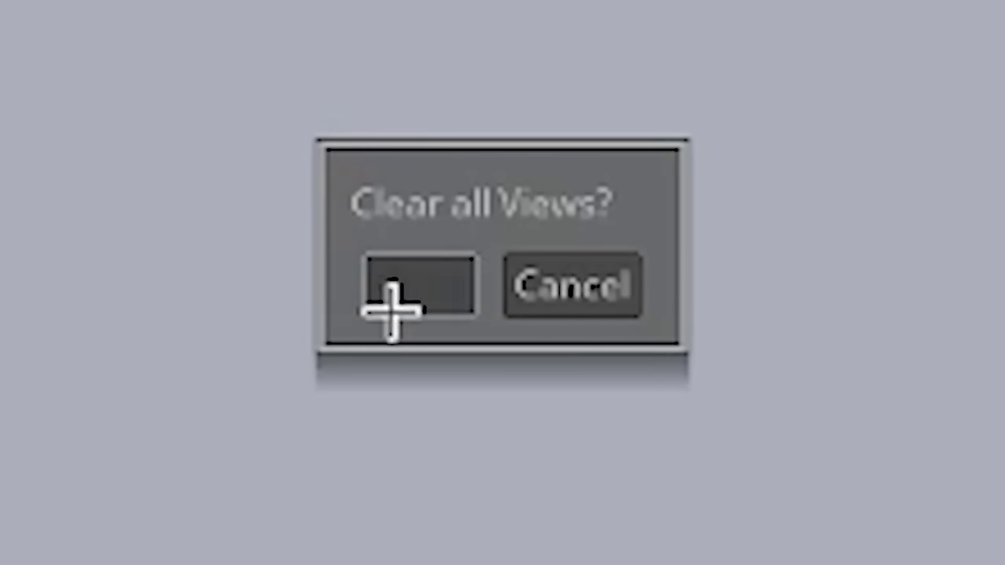
left_click(493, 157)
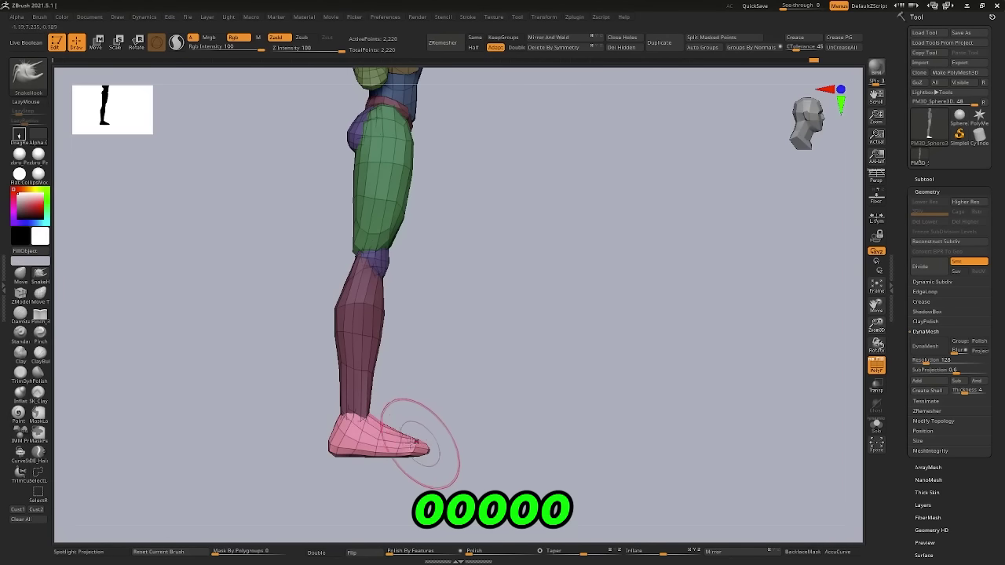
key("w")
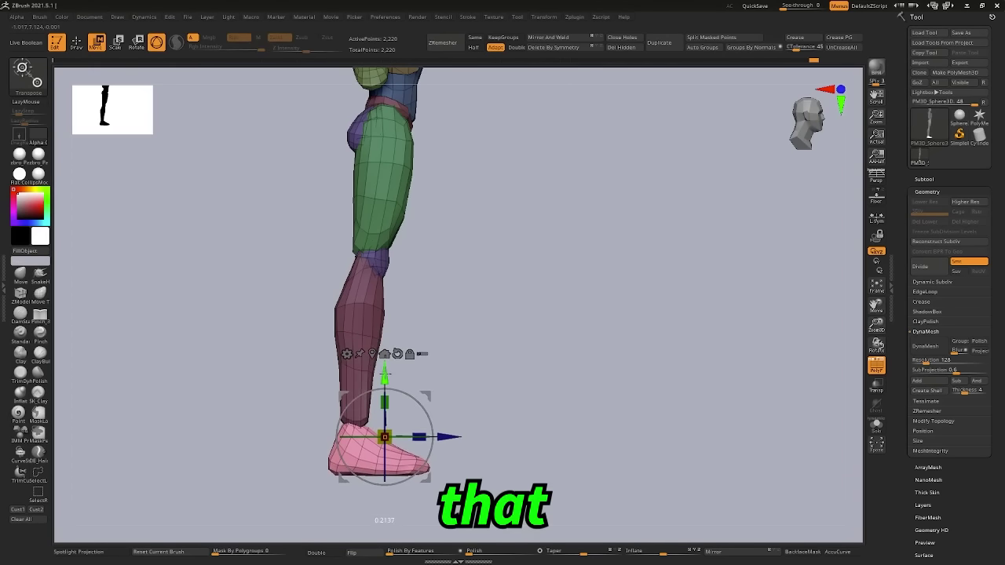
left_click_drag(613, 345, 460, 352)
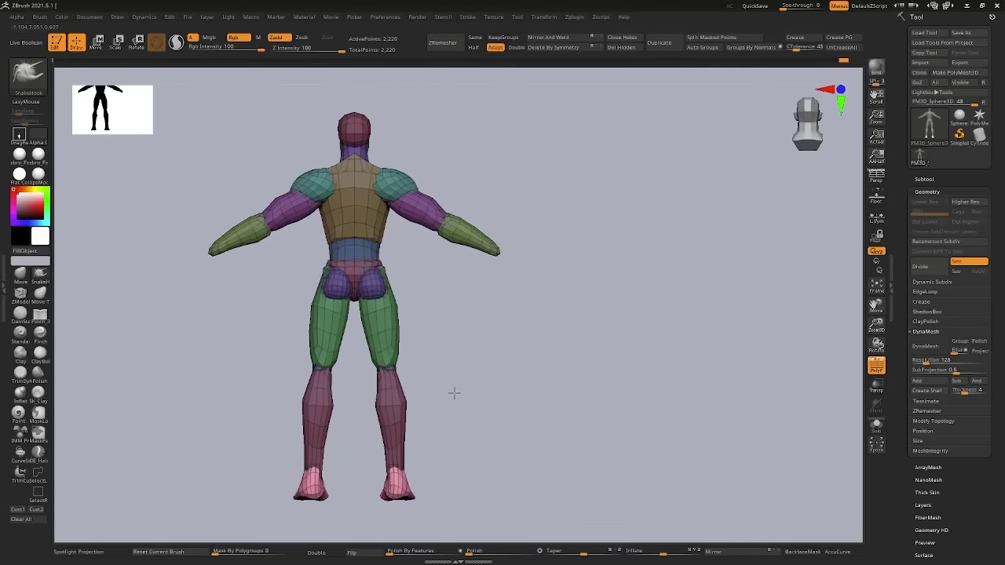
- Mask the feet and move them into place on the mannequin
left_click_drag(453, 392, 530, 443)
left_click_drag(220, 517, 483, 370, "ctrl")
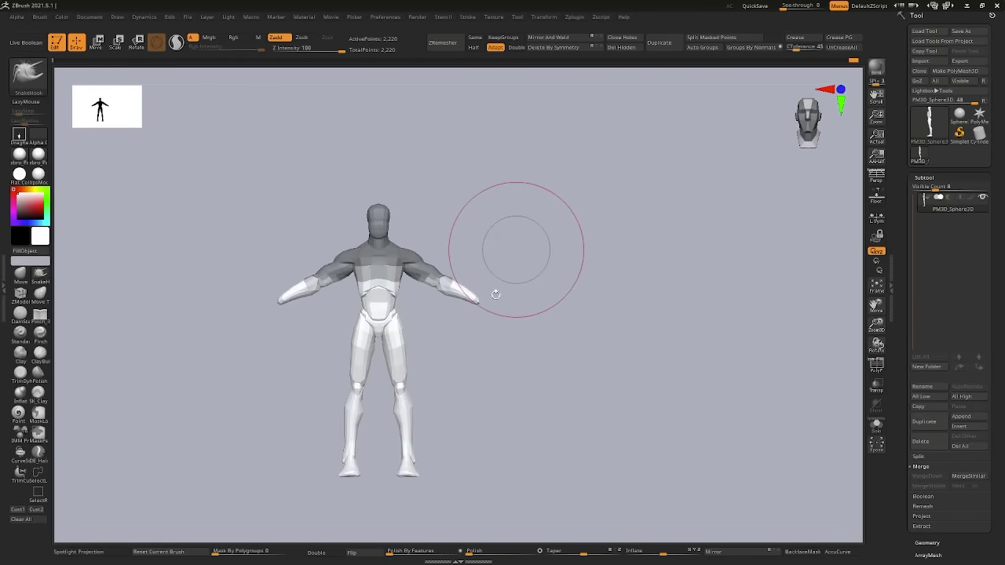
left_click_drag(516, 247, 538, 284, "alt")
left_click_drag(642, 151, 198, 271, "ctrl")
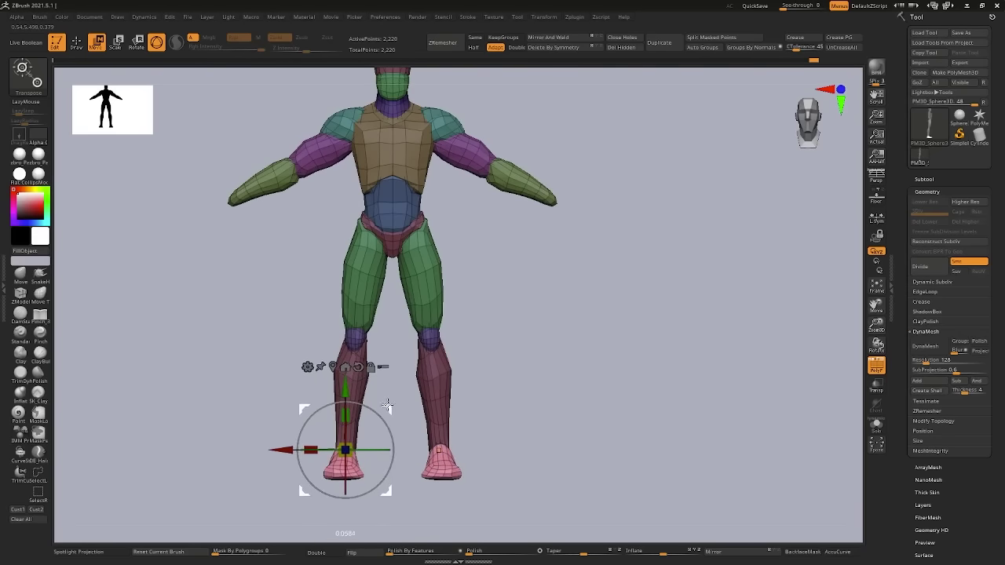
key("q")
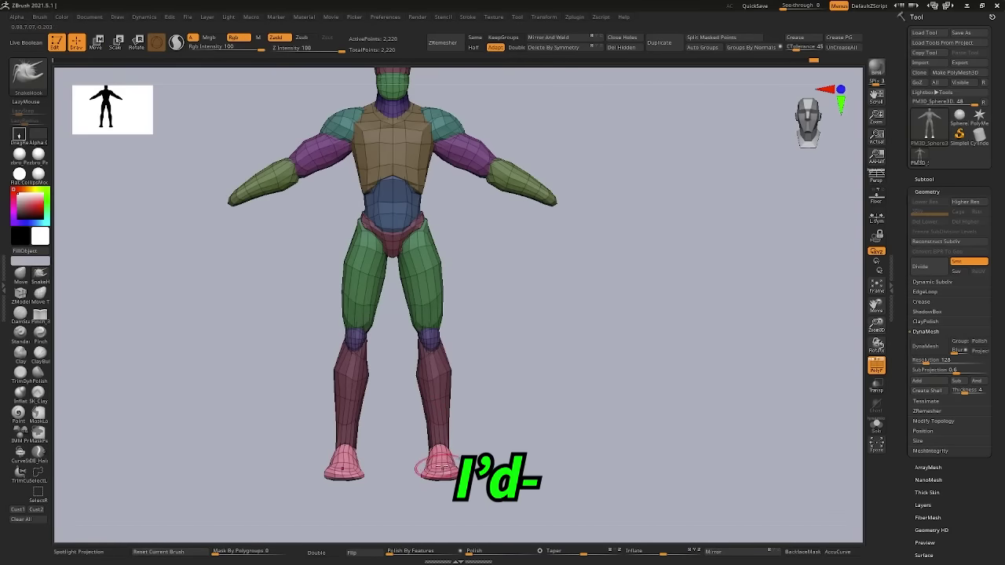
left_click_drag(596, 353, 628, 338)
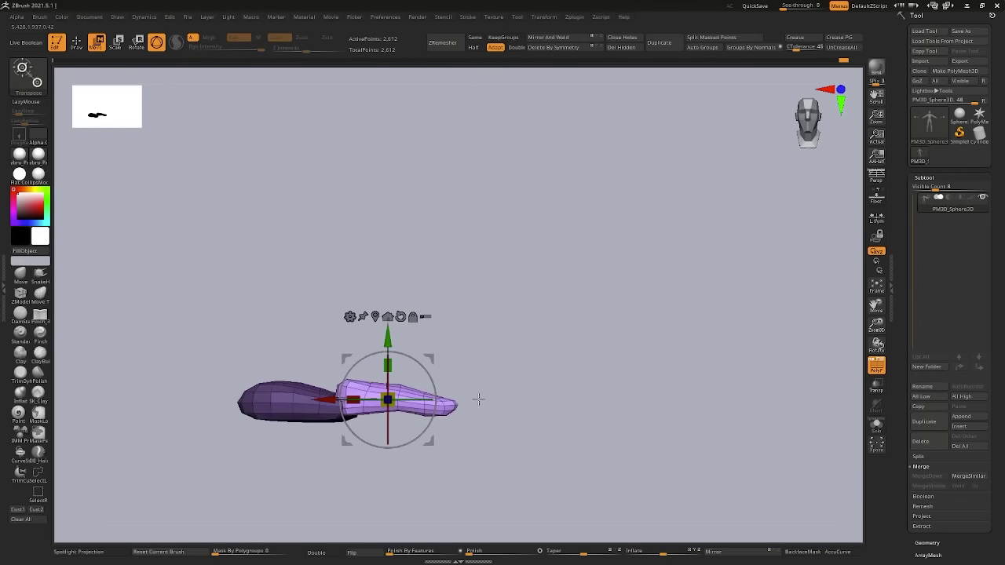
- Drag the light-purple tapering subtool rightward, away from the darker rounded block
left_click_drag(467, 372, 439, 350, "alt")
key("q")
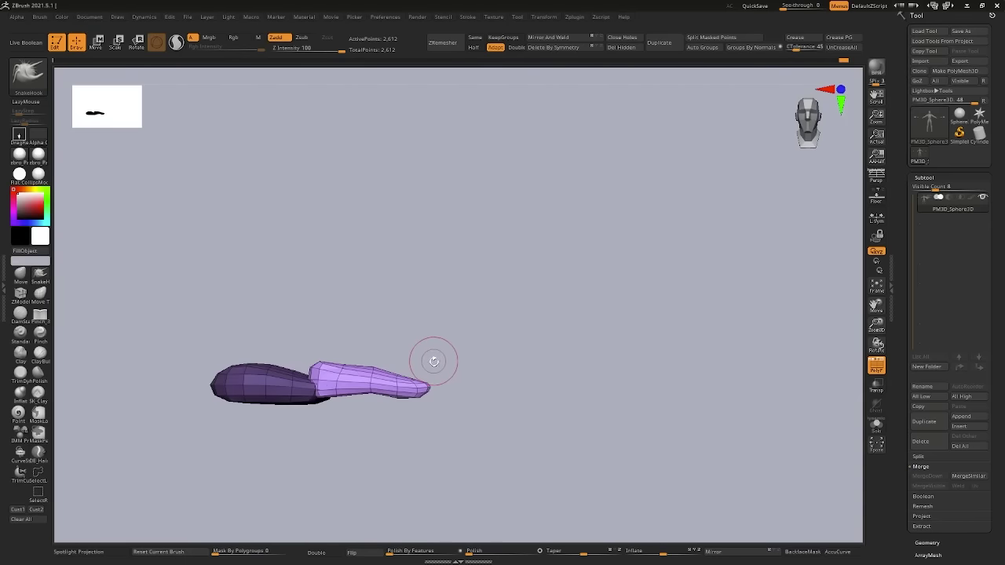
key("w")
mouse_move(359, 381)
left_mouse_down()
mouse_move(421, 375)
mouse_move(387, 384)
left_mouse_up()
key("q")
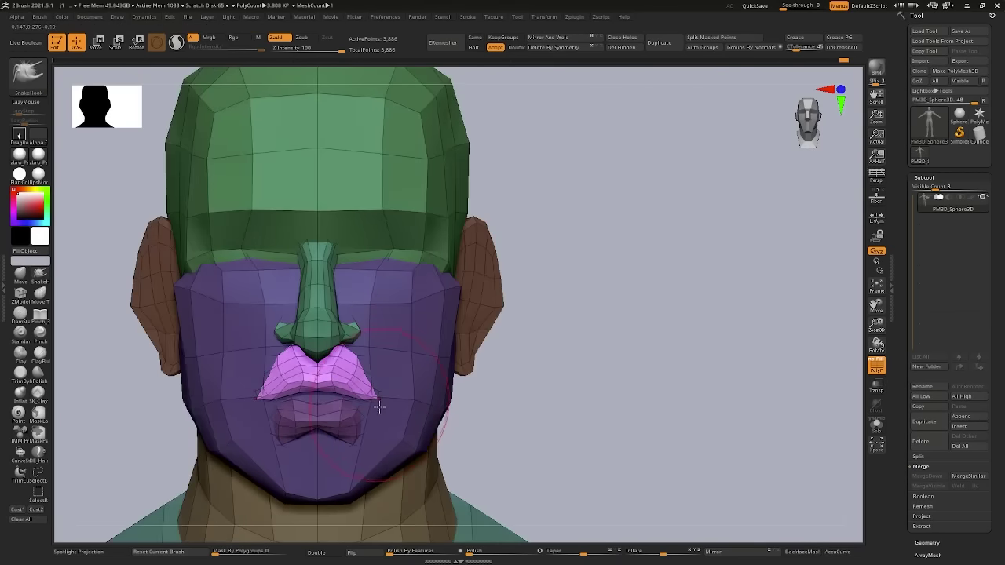
- Isolate the lips polygroup on the head blockout by hiding it and inverting visibility
right_click_drag(379, 406, 387, 423, "alt")
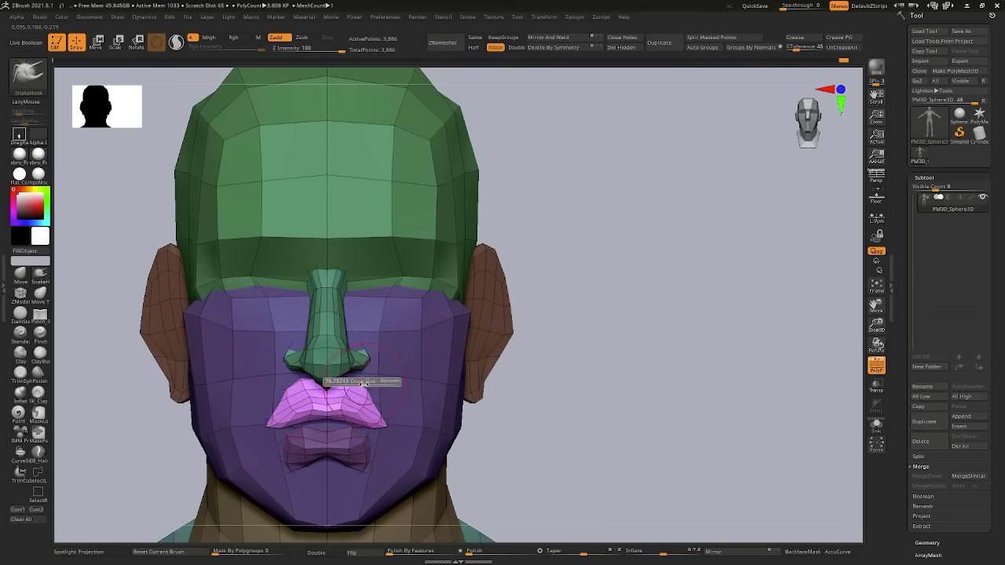
right_click_drag(358, 363, 410, 403)
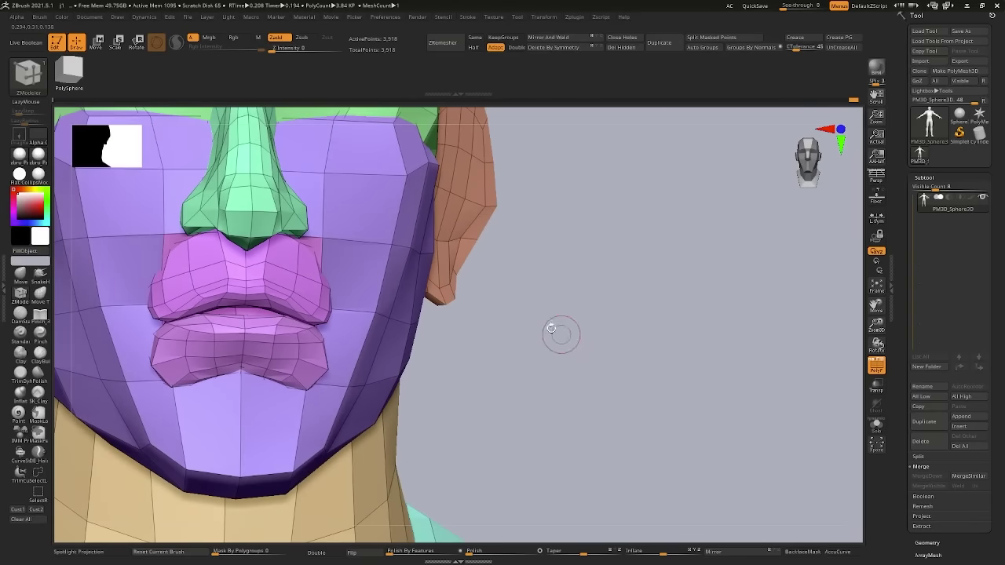
right_click_drag(560, 332, 546, 388, "alt")
left_click(370, 363, "ctrl+shift")
left_click(649, 457, "ctrl+shift")
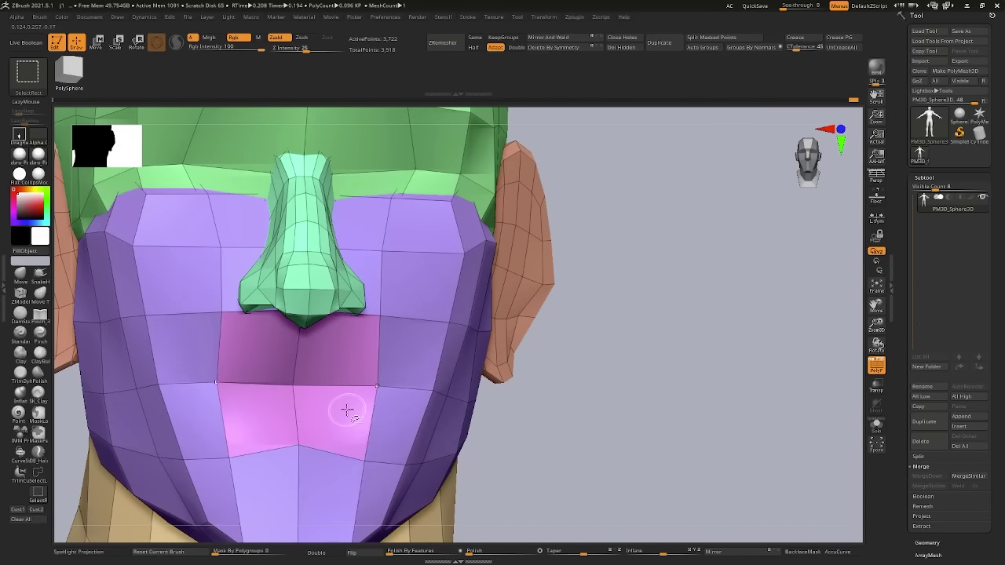
left_click(307, 389, "ctrl+alt+shift")
left_click(709, 482, "ctrl+shift")
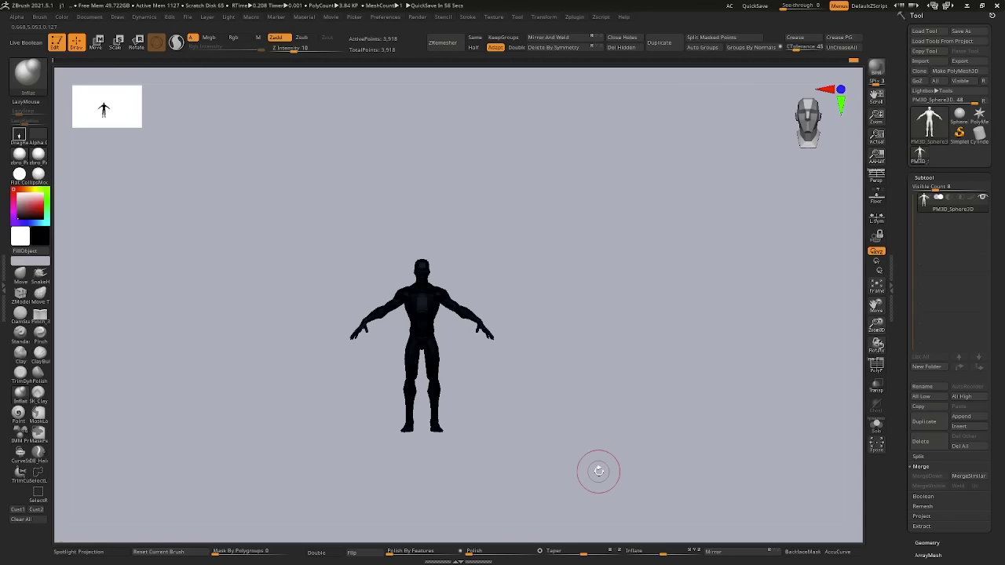
- Select the SnakeHook brush
key("b")
key("s")
key("h")
- Frame the figure, show polygroup colours, and subdivide once to 15,638 points
key("f")
key("shift+f")
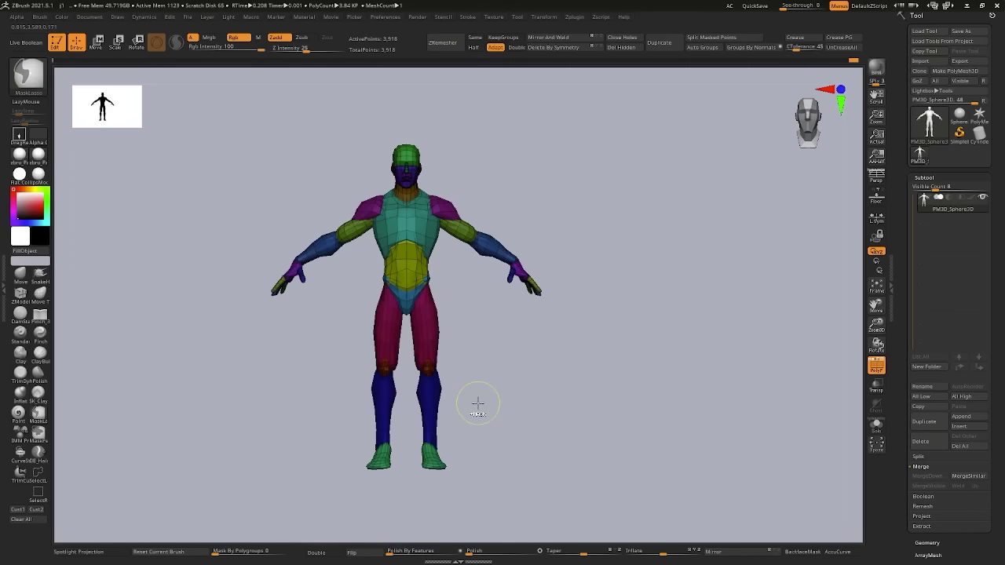
key("ctrl+d")
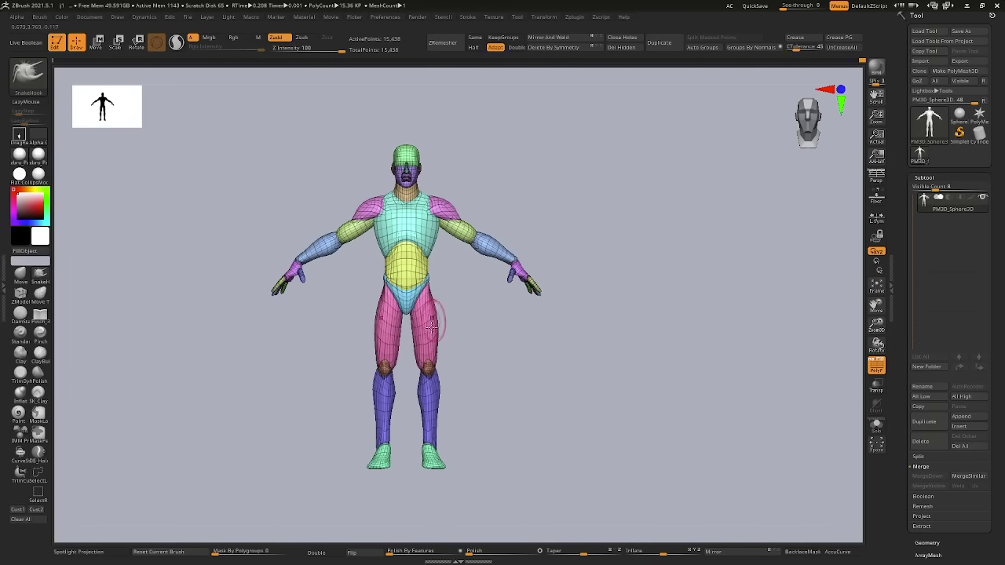
mouse_move(432, 326)
right_mouse_down("ctrl")
mouse_move(471, 349)
mouse_move(469, 377)
mouse_move(408, 369)
right_mouse_up("ctrl")
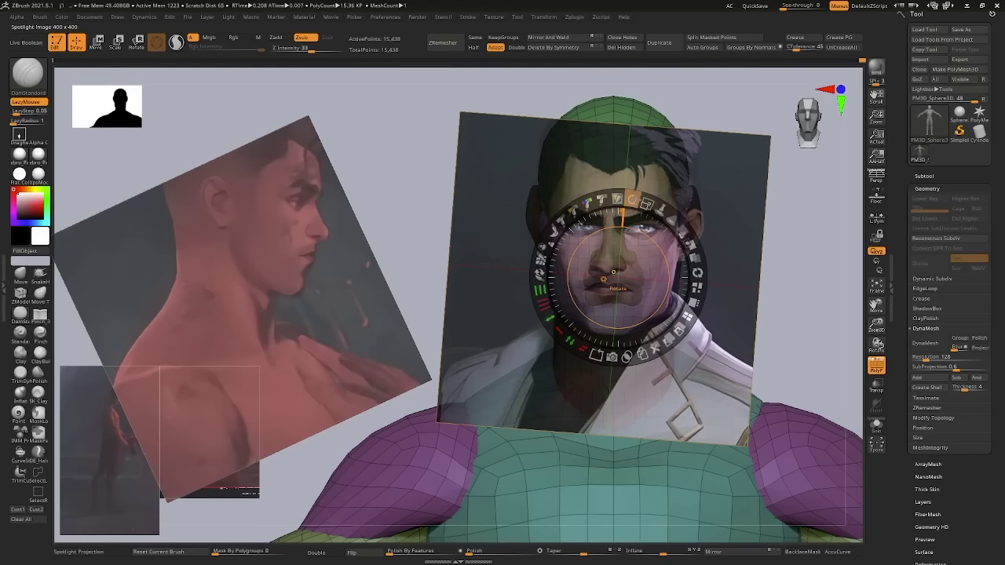
- Toggle the reference images and their adjustment dial off, then back on
key("z")
key("shift+z")
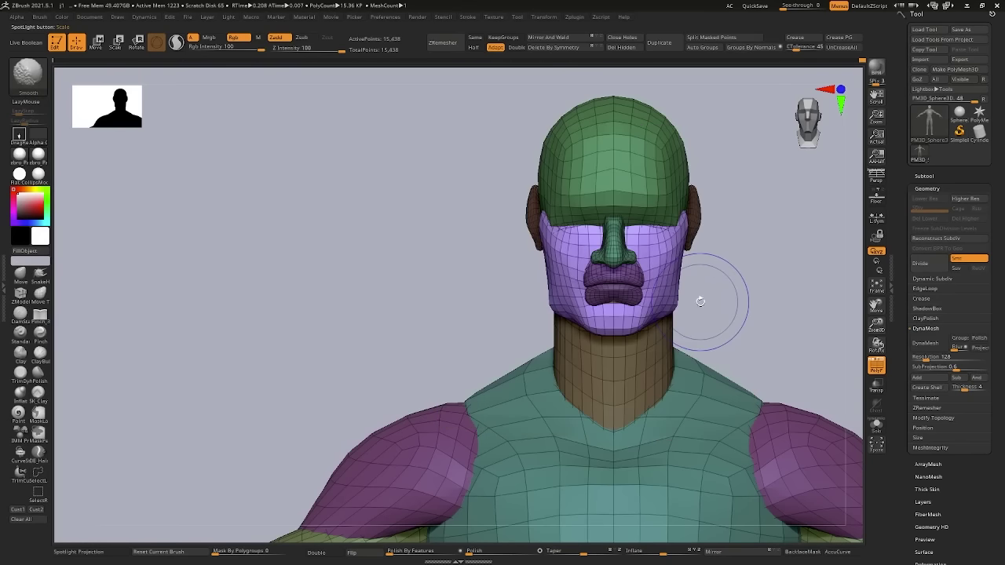
key("shift+z")
key("z")
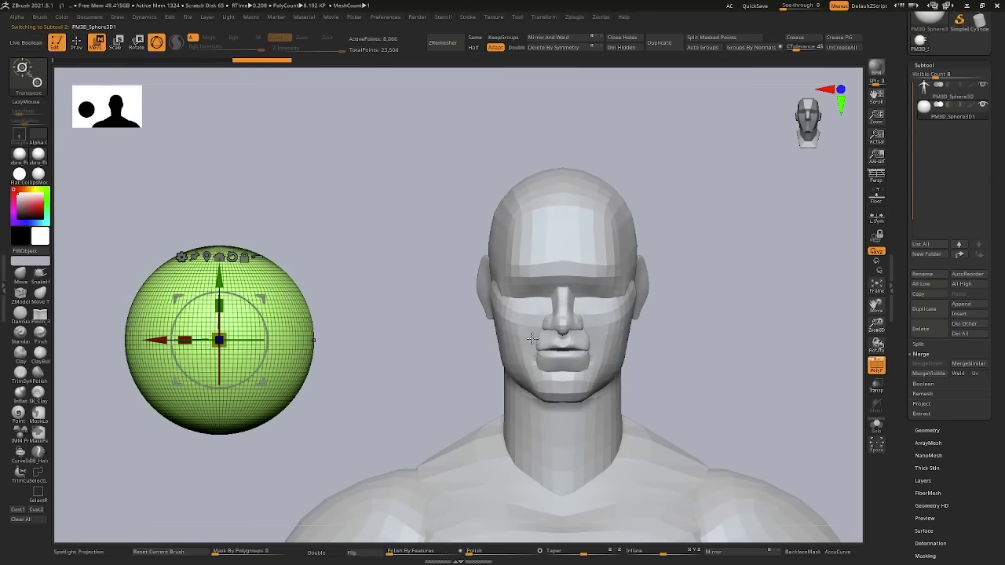
- Subdivide the sphere, scale it up slightly, mask its lower half and extrude an equator band
key("ctrl+d")
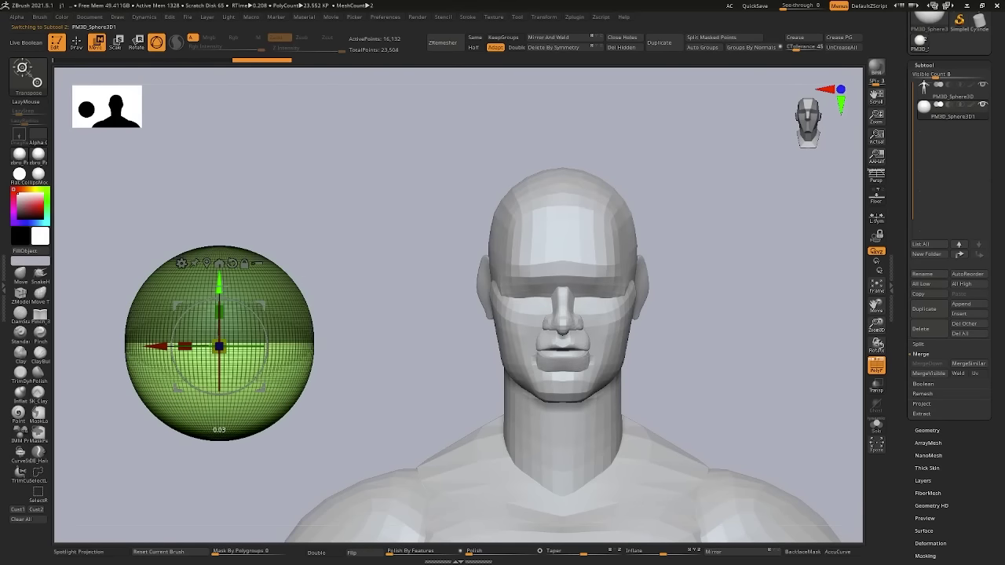
left_click_drag(227, 328, 231, 319)
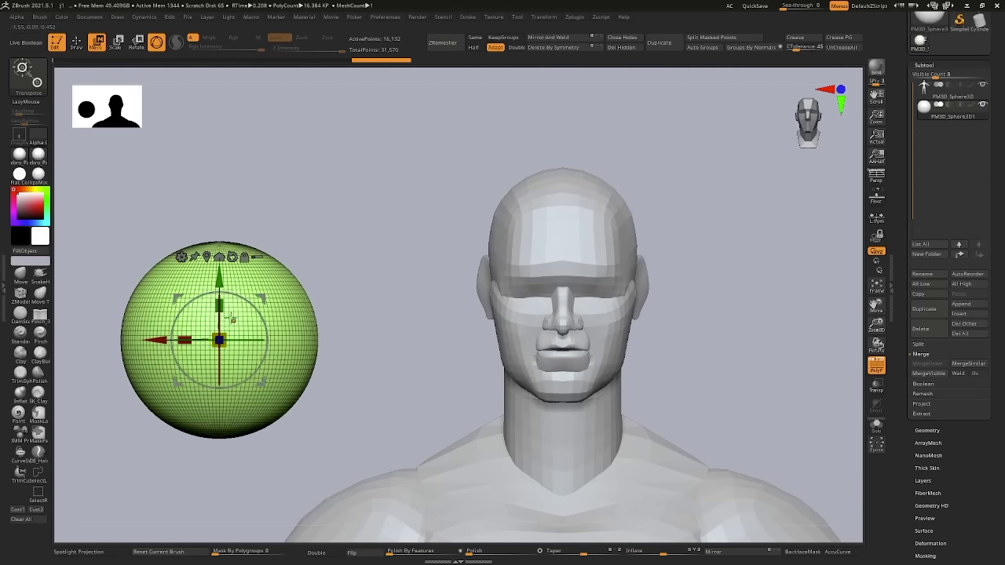
left_click_drag(330, 350, 110, 447, "ctrl")
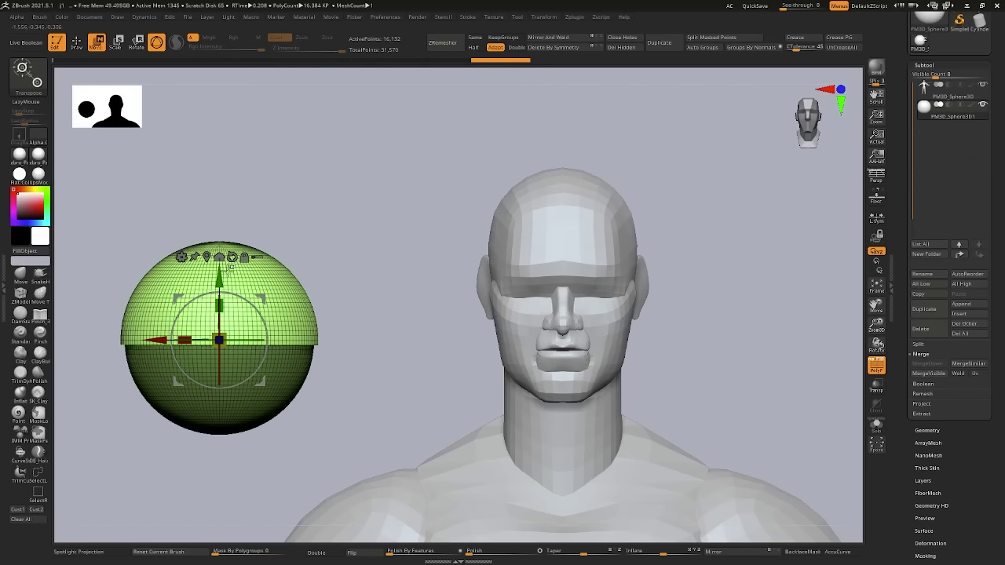
left_click_drag(229, 268, 154, 420, "ctrl")
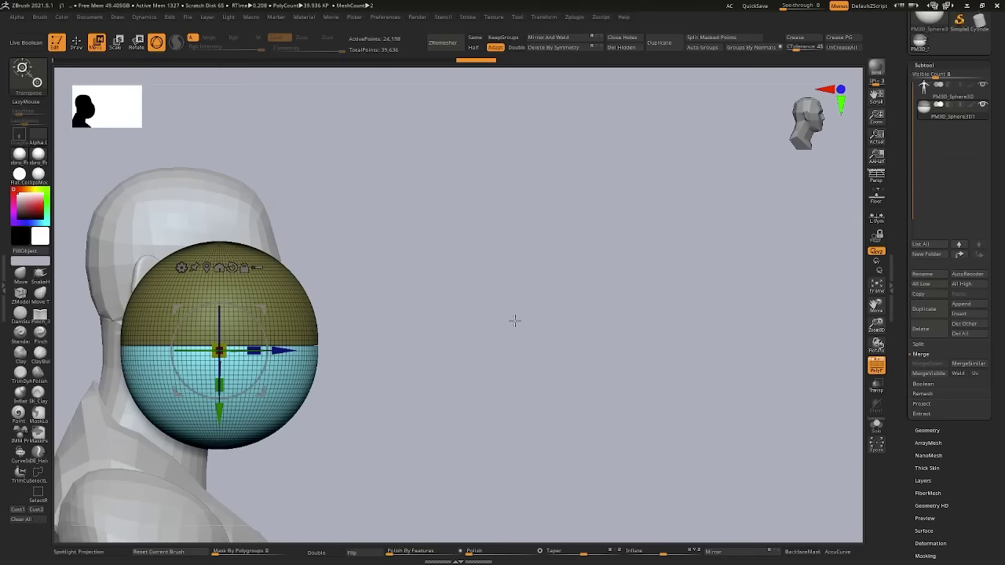
- Rotate the sphere about -30 degrees and check its placement from front and side views
left_click_drag(514, 320, 651, 339, "alt")
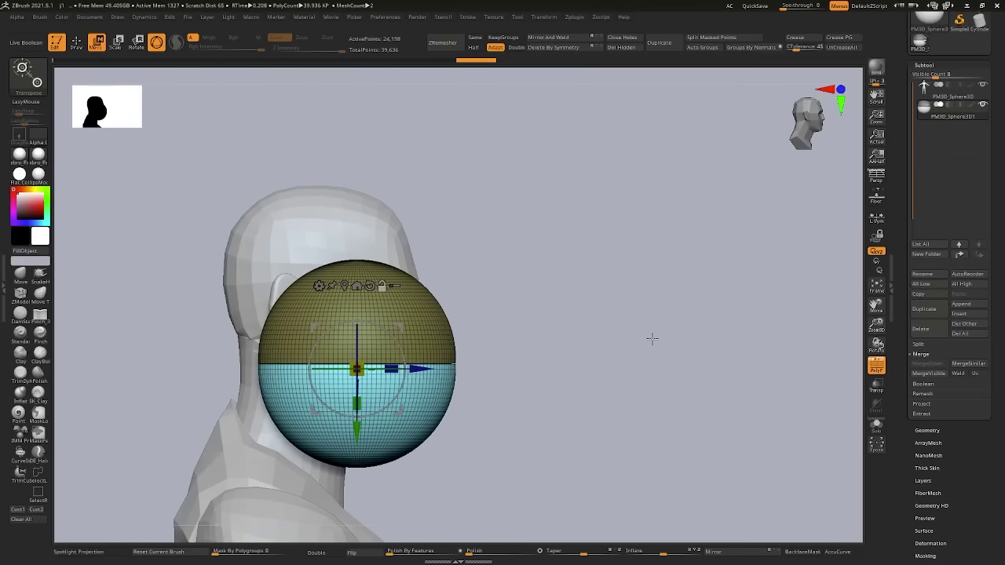
left_click_drag(403, 354, 369, 406)
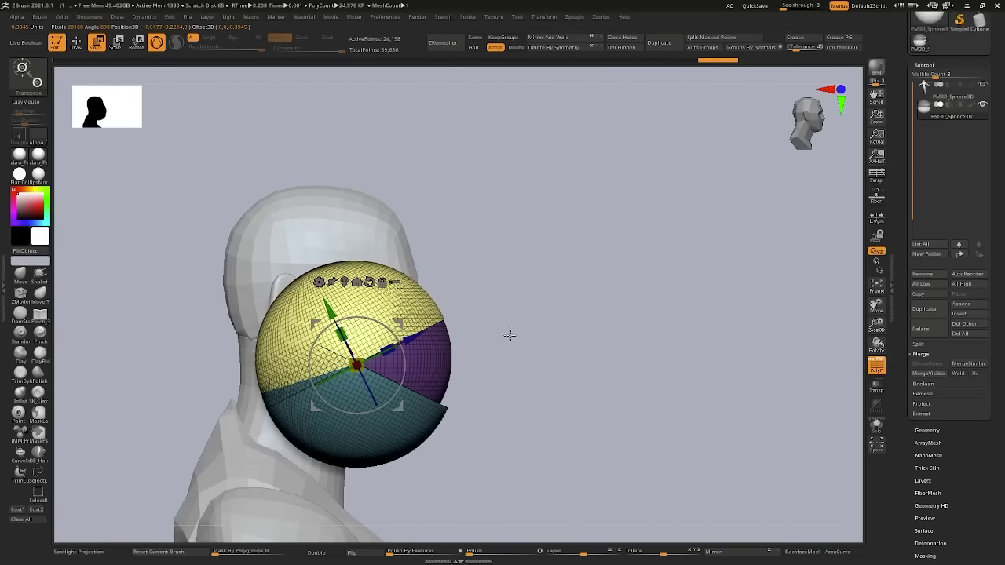
left_click_drag(509, 334, 561, 369)
left_click_drag(416, 336, 399, 372)
left_click_drag(549, 338, 489, 399)
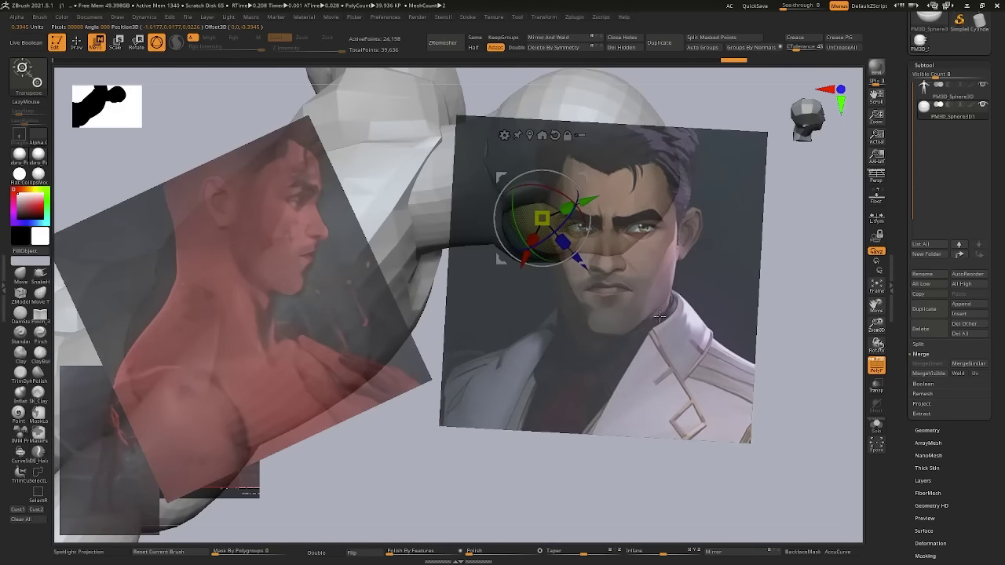
left_click_drag(659, 316, 544, 310)
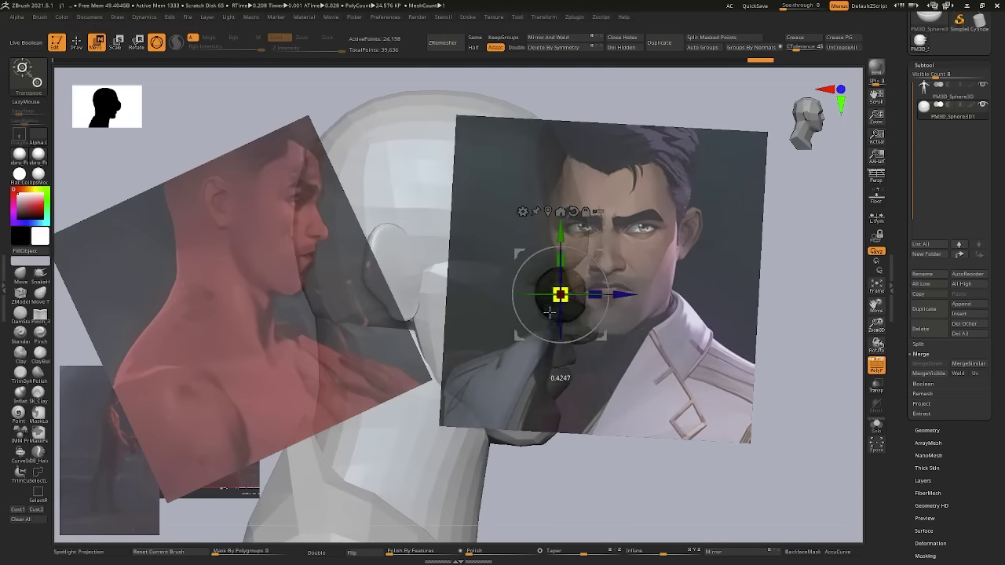
- Review the dark hair mass from front, back and three-quarter angles
left_click(39, 509)
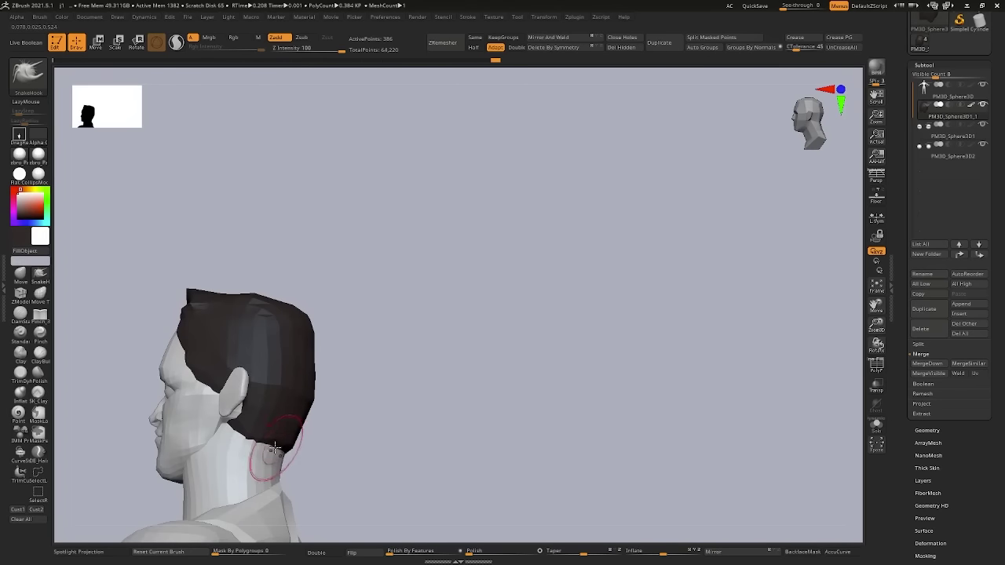
mouse_move(274, 447)
left_mouse_down("shift")
mouse_move(308, 447)
mouse_move(324, 430)
left_mouse_up("shift")
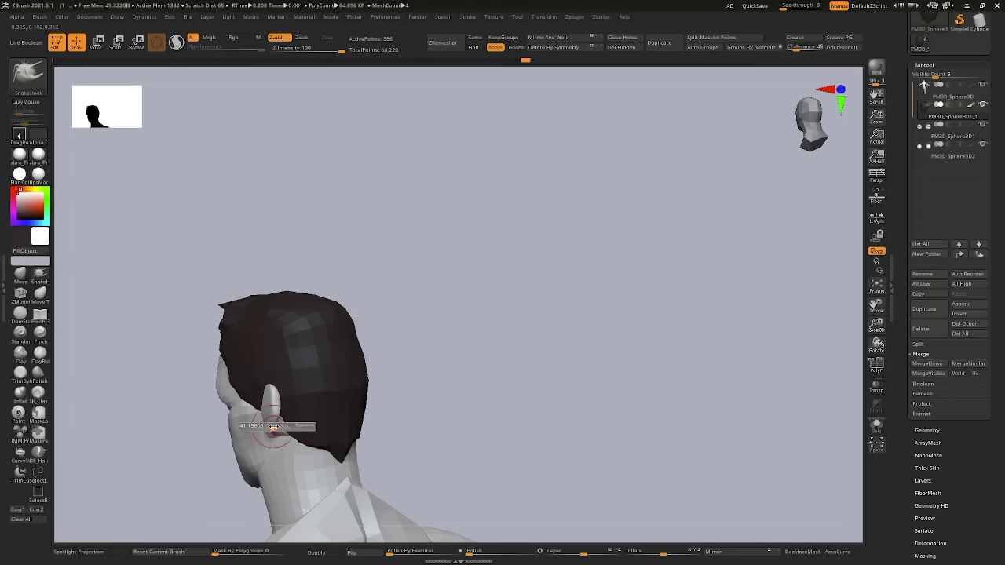
left_click_drag(282, 420, 290, 404)
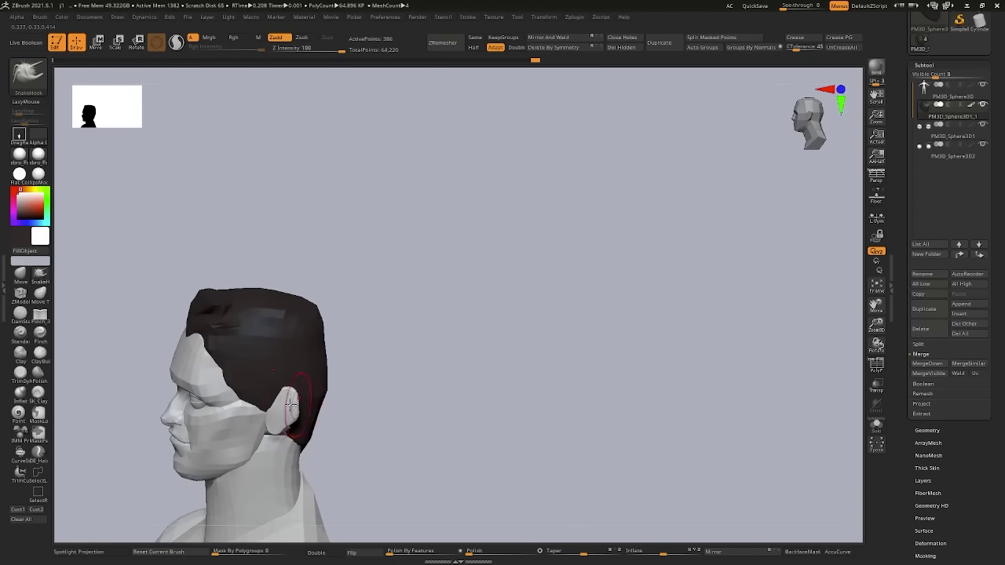
mouse_move(278, 388)
right_mouse_down()
mouse_move(287, 386)
mouse_move(275, 353)
mouse_move(348, 376)
mouse_move(341, 358)
mouse_move(334, 388)
mouse_move(339, 360)
right_mouse_up()
- With ClayBuildup, enlarge the upper-back piece over the shoulders from the straight back view
key("b")
key("c")
key("b")
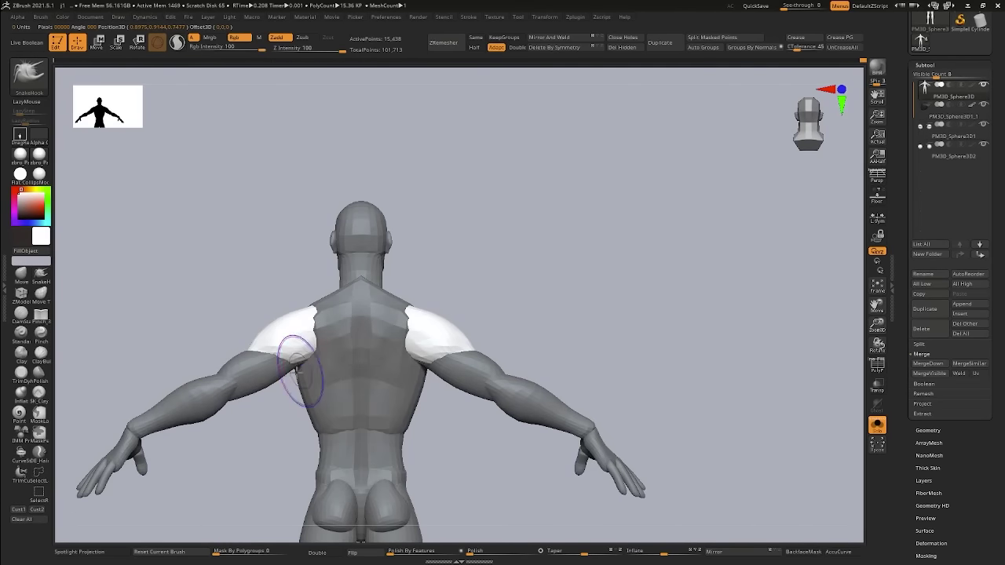
right_click_drag(324, 322, 302, 346)
key("w")
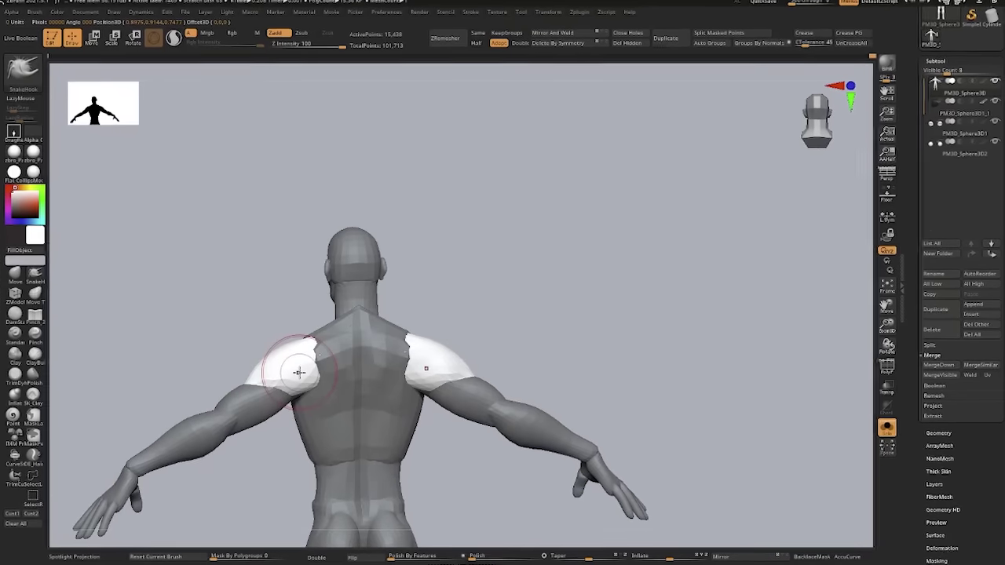
left_click(366, 422, "alt")
key("q")
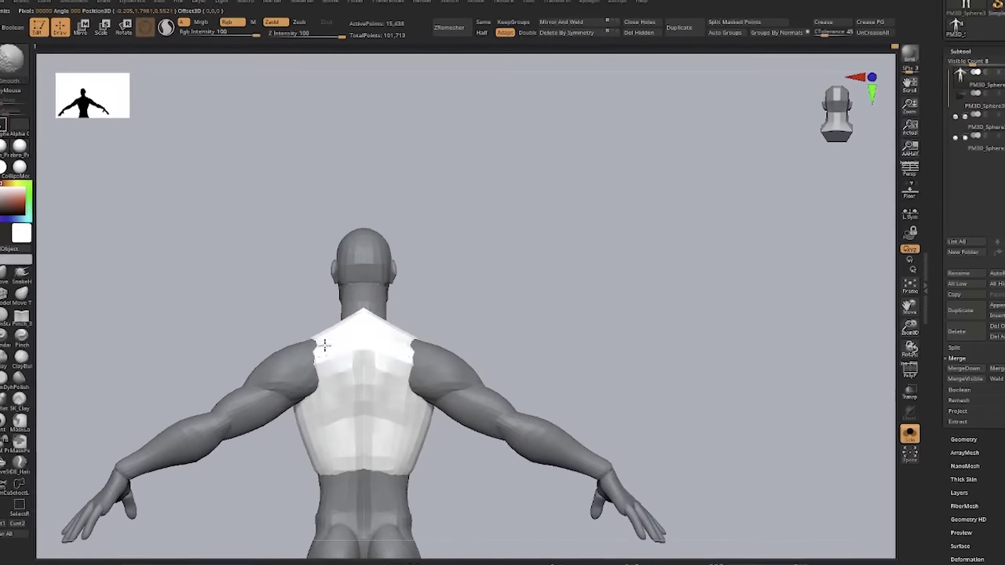
left_click_drag(306, 344, 314, 393)
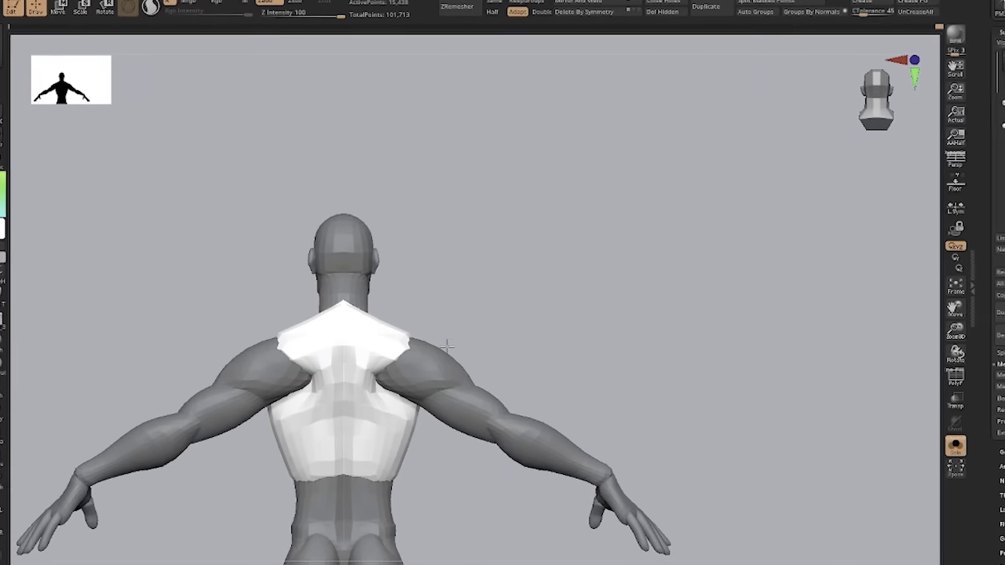
right_click_drag(391, 369, 393, 341)
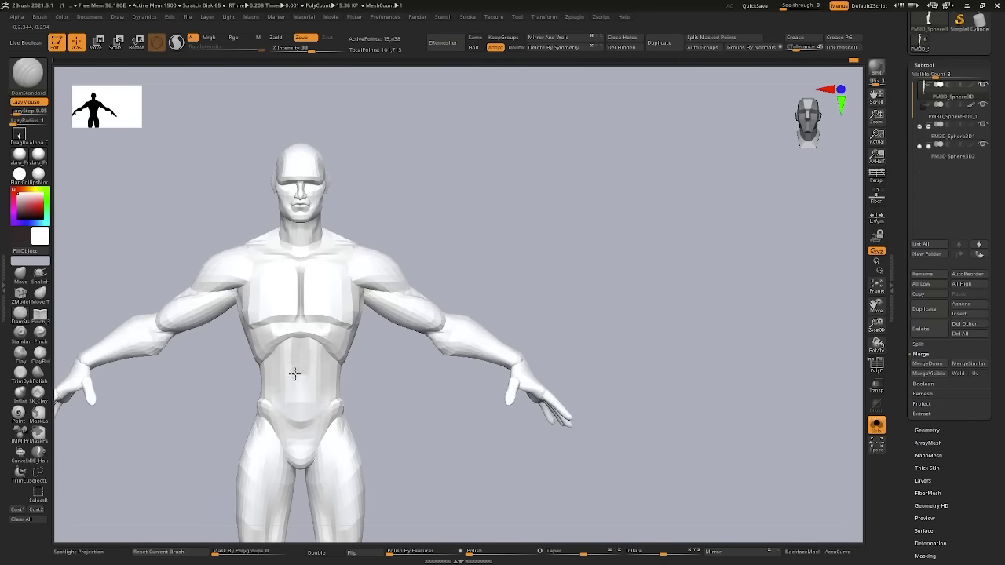
- Switch to lasso masking and the SnakeHook brush for working on the torso
key("ctrl")
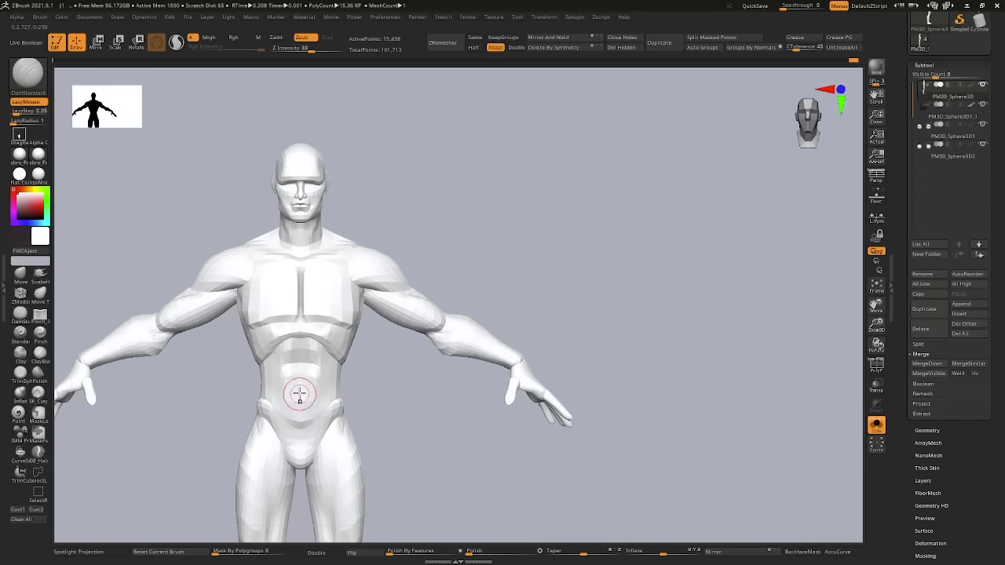
key("b")
key("s")
key("h")
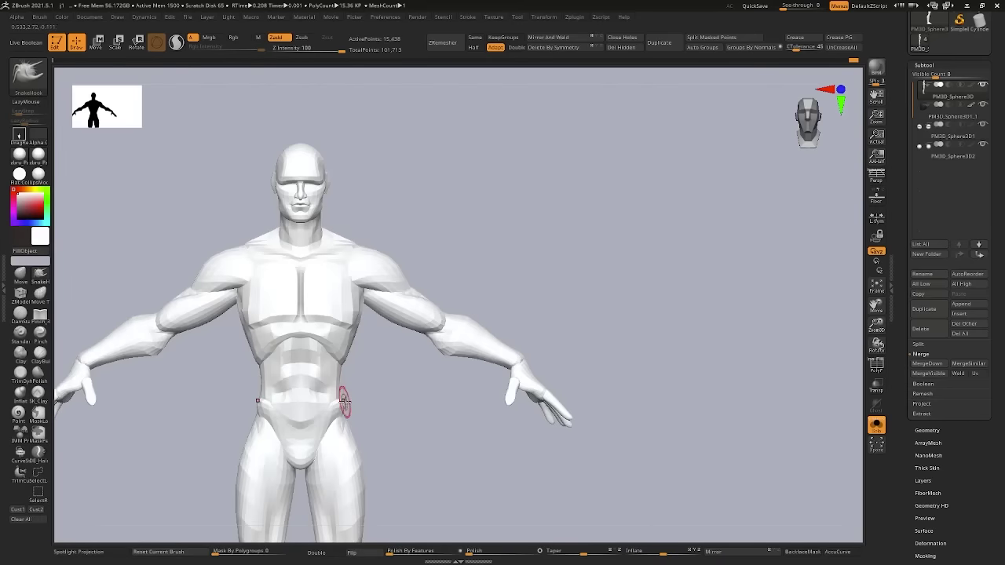
right_click_drag(343, 403, 363, 392)
- Carve the abdominal lines with TrimDynamic, then switch to the Smooth brush
key("b")
key("t")
key("d")
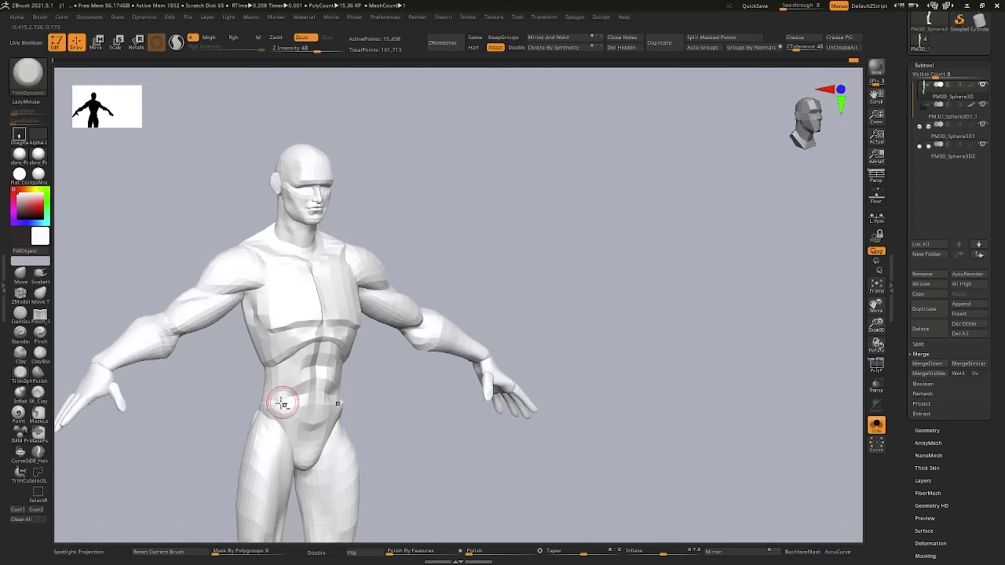
right_click_drag(284, 441, 263, 437)
key("b")
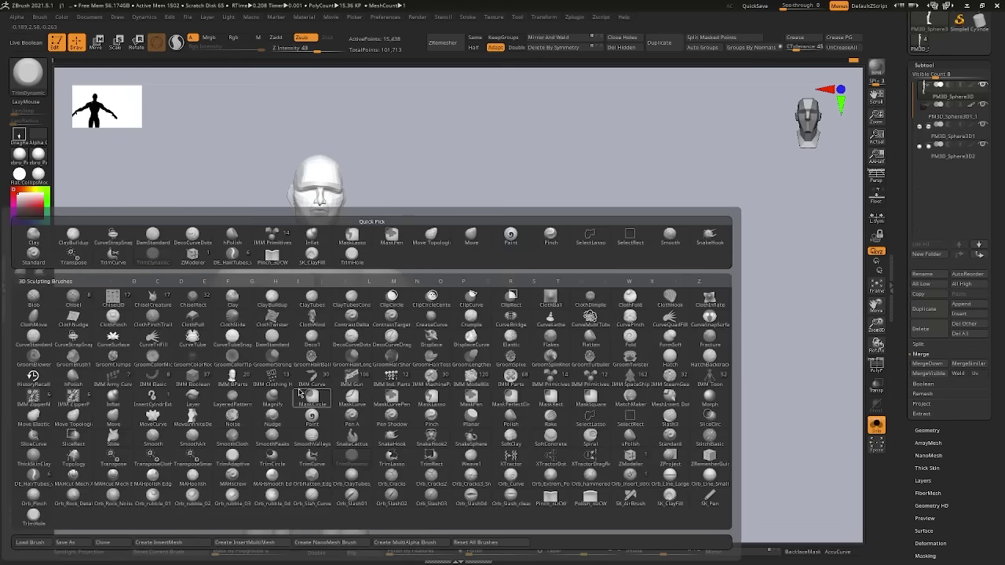
key("s")
key("m")
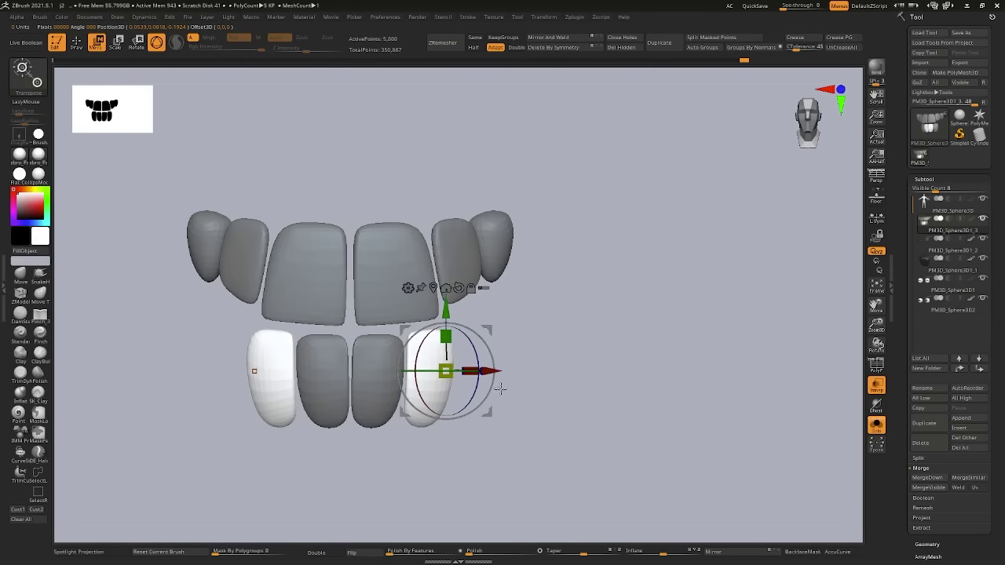
- From the top view, shift the white teeth outward along the arch
left_click_drag(500, 389, 494, 360)
left_click_drag(494, 296, 498, 292)
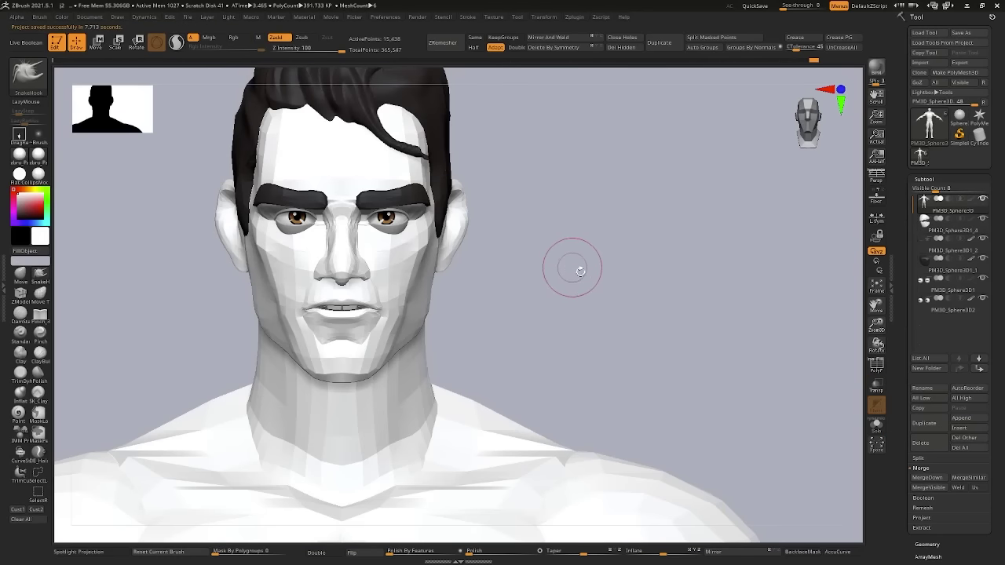
mouse_move(576, 269)
left_mouse_down()
mouse_move(554, 280)
mouse_move(602, 354)
mouse_move(680, 399)
mouse_move(565, 328)
mouse_move(605, 359)
mouse_move(584, 361)
left_mouse_up()
- Show the full body with polygroups, then merge the eyes subtool down onto the one below
key("shift+f")
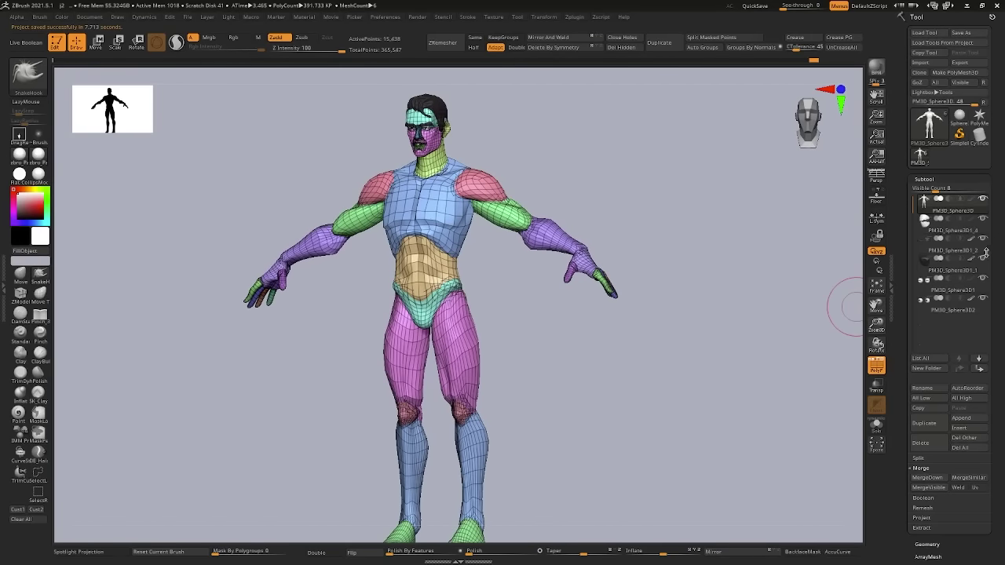
left_click(953, 290)
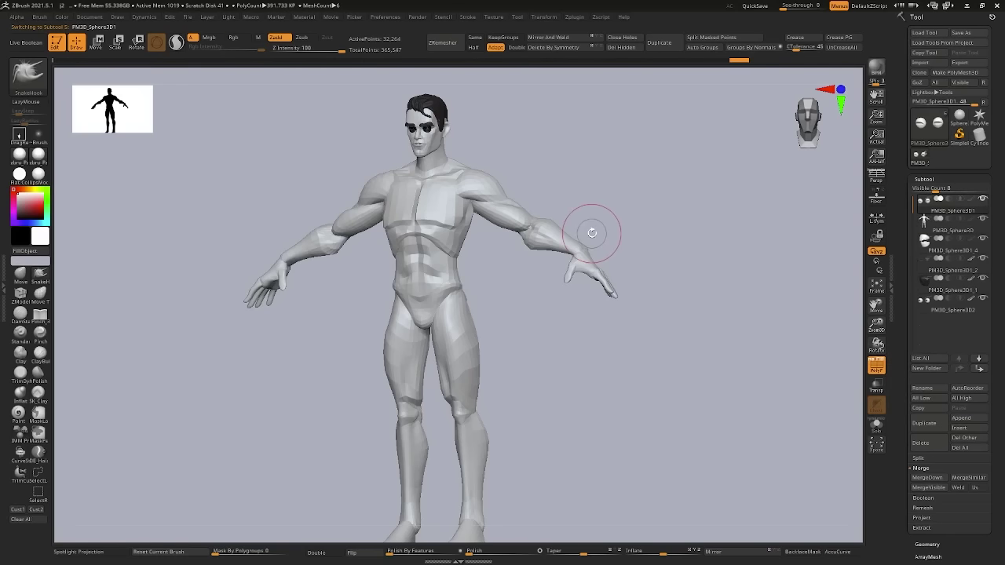
left_click(928, 478)
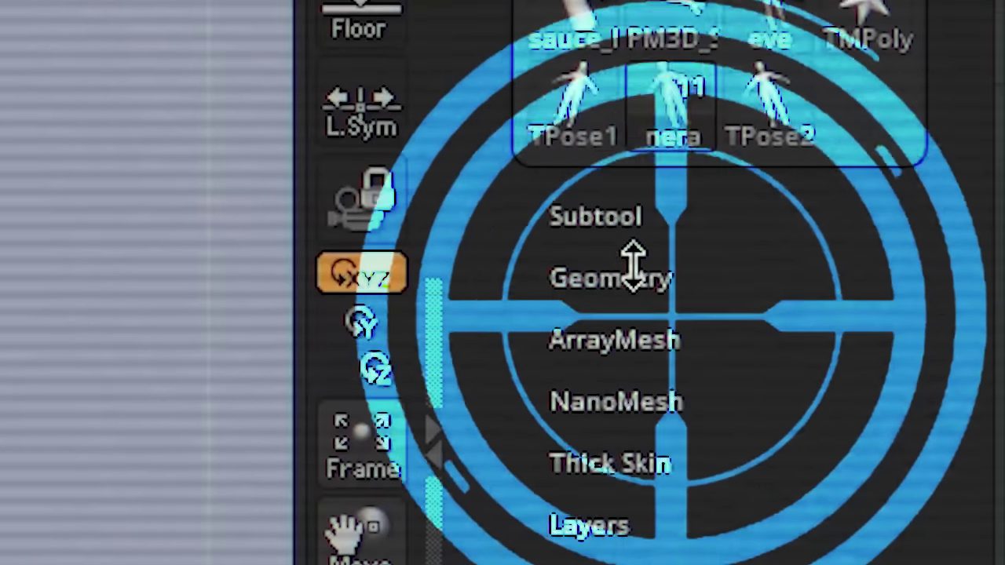
- Configure ZRemesher with Same polygon count, KeepGroups enabled and Adapt turned off
left_click(628, 277)
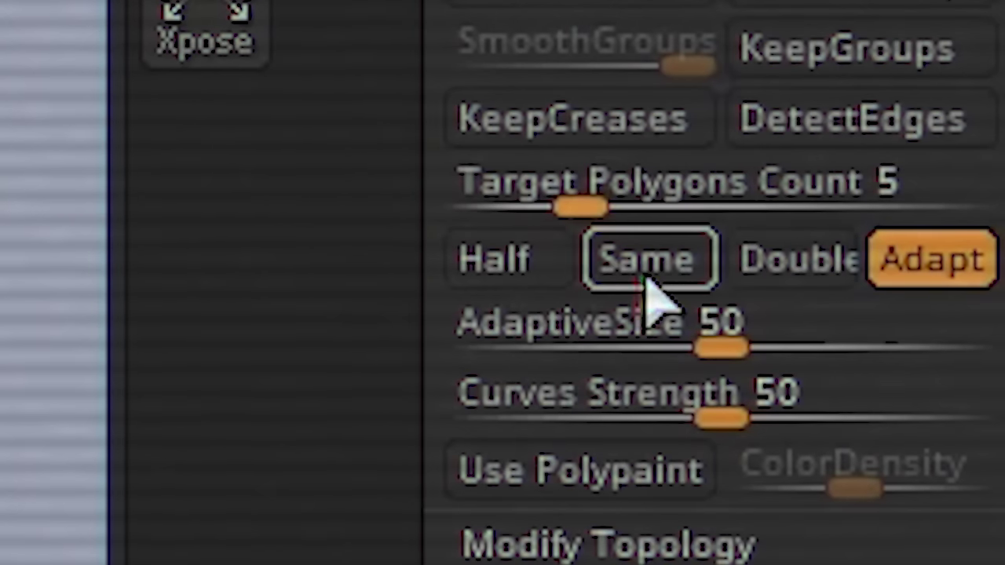
left_click(648, 271)
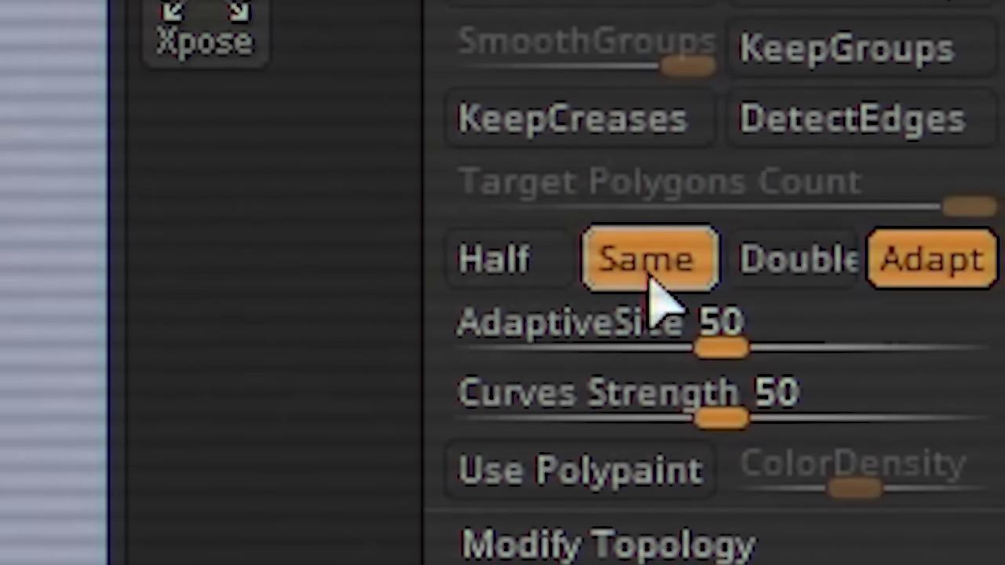
left_click(879, 47)
left_click(897, 259)
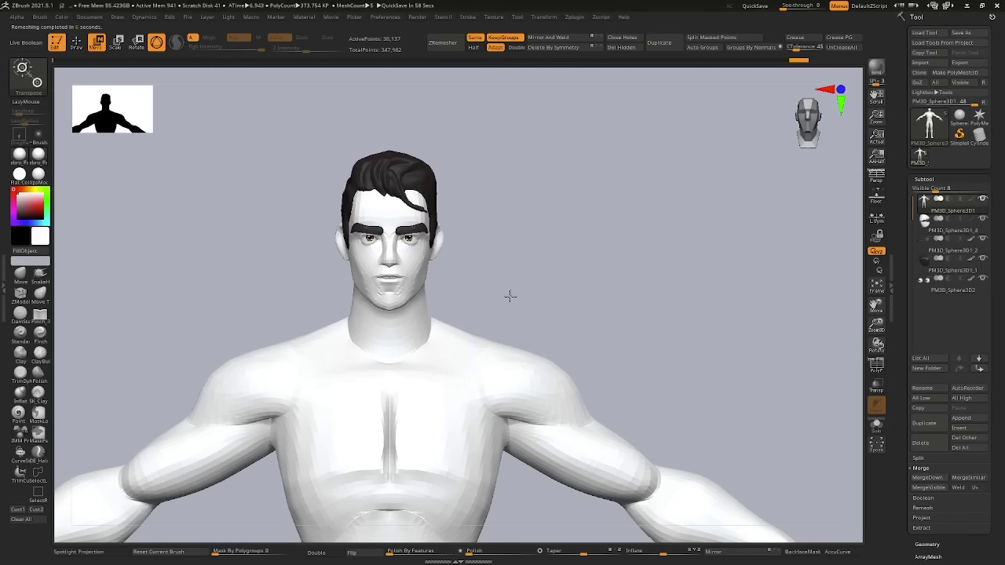
- With Polyframe shown, duplicate the original body and ProjectAll its sculpt onto the remeshed copy
key("shift+f")
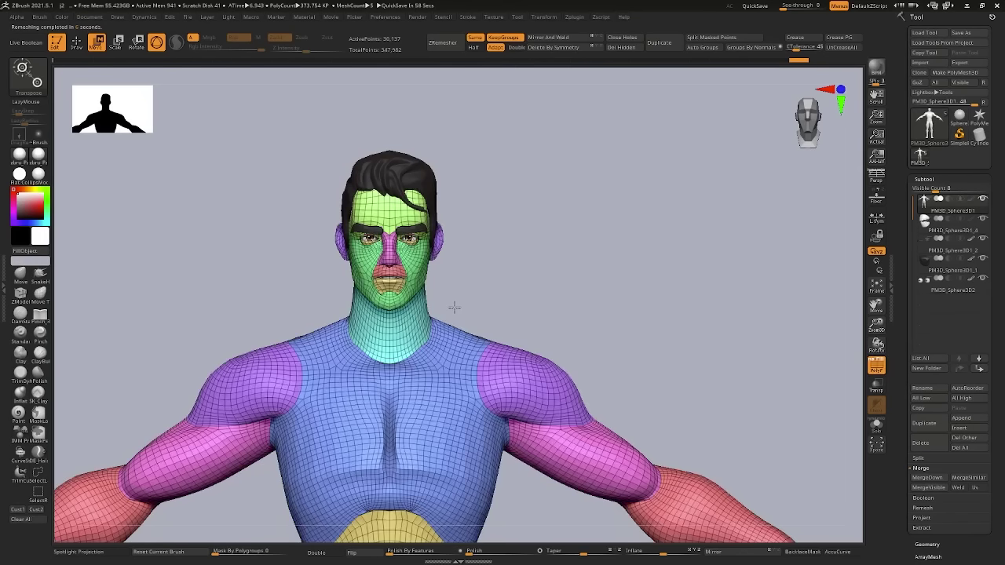
right_click_drag(518, 322, 540, 309, "ctrl")
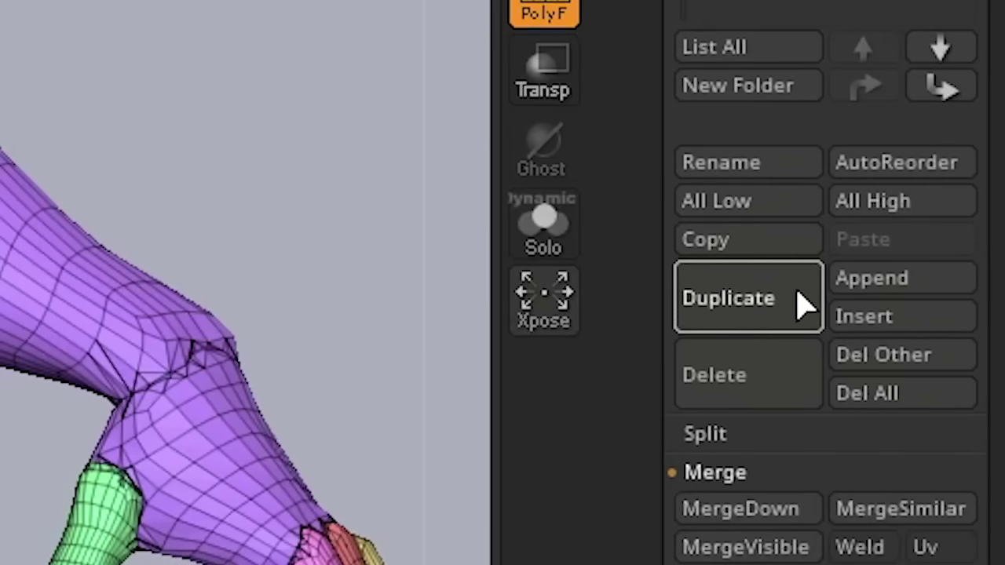
left_click(944, 523)
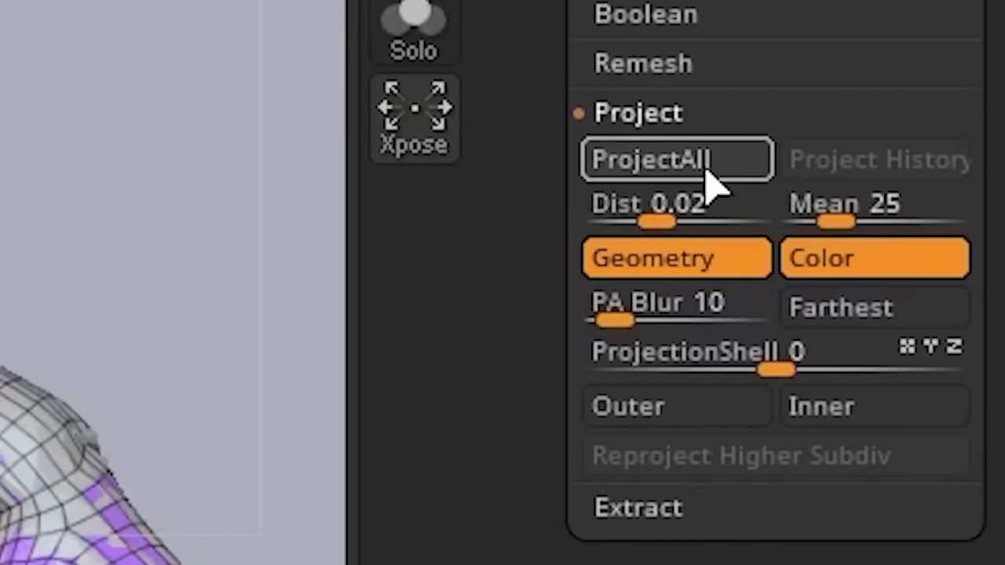
left_click(691, 160)
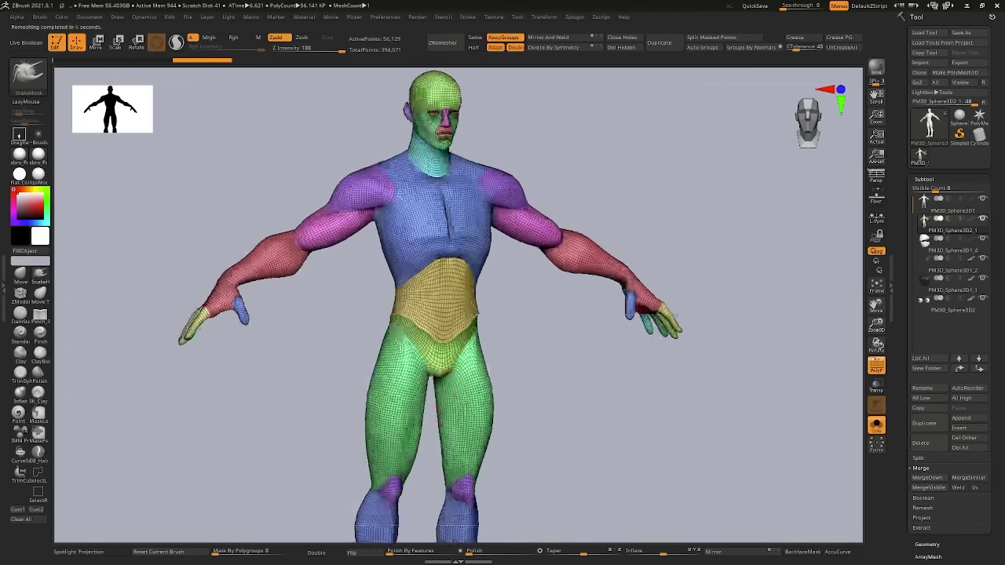
mouse_move(471, 408)
left_mouse_down()
mouse_move(560, 404)
mouse_move(505, 332)
mouse_move(511, 419)
mouse_move(516, 379)
mouse_move(555, 293)
mouse_move(501, 401)
left_mouse_up()
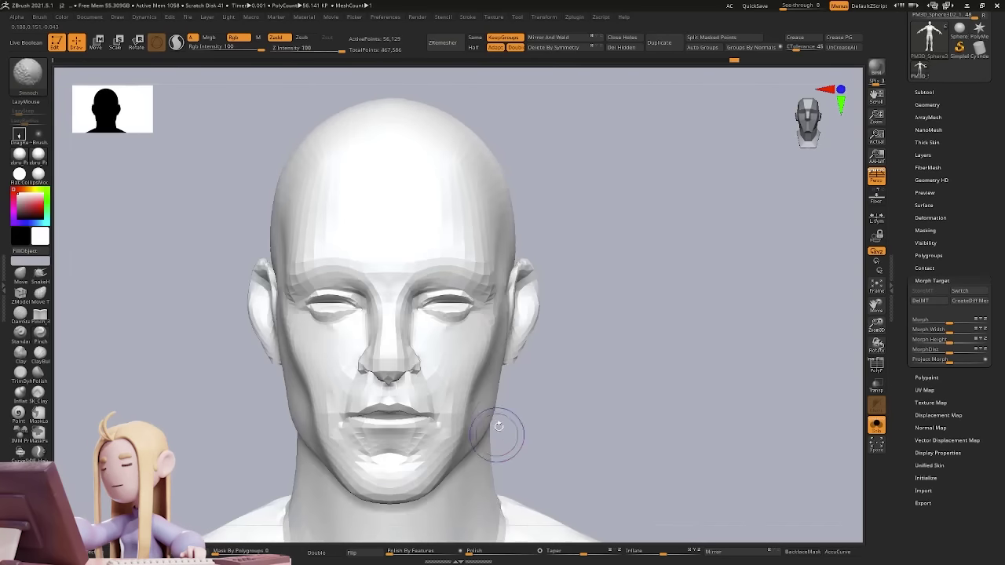
- Shape the back and upper body with the SnakeHook brush from several angles
key("b")
key("s")
key("h")
mouse_move(426, 403)
right_mouse_down("alt")
mouse_move(426, 370)
mouse_move(428, 403)
right_mouse_up("alt")
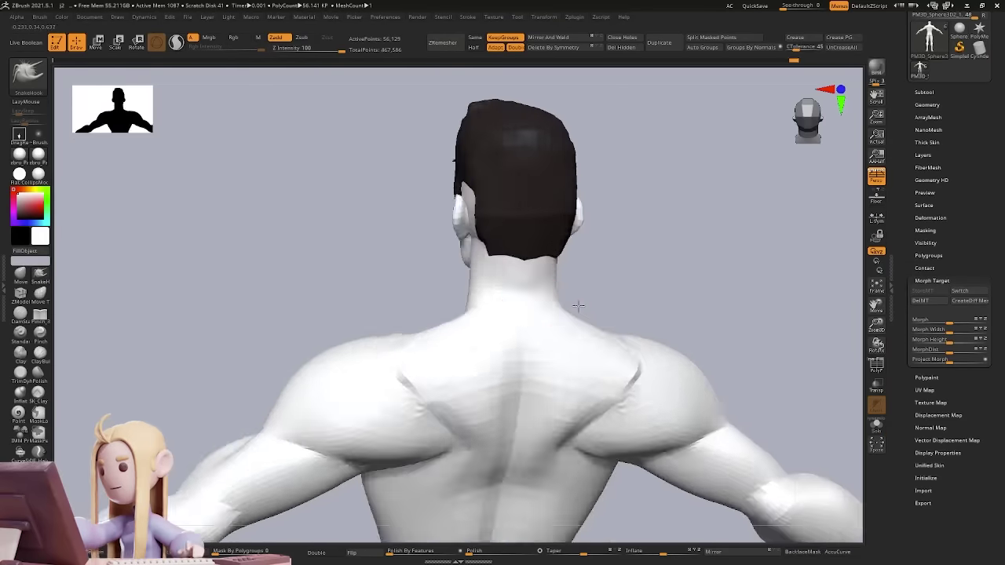
right_click_drag(578, 303, 446, 397, "ctrl")
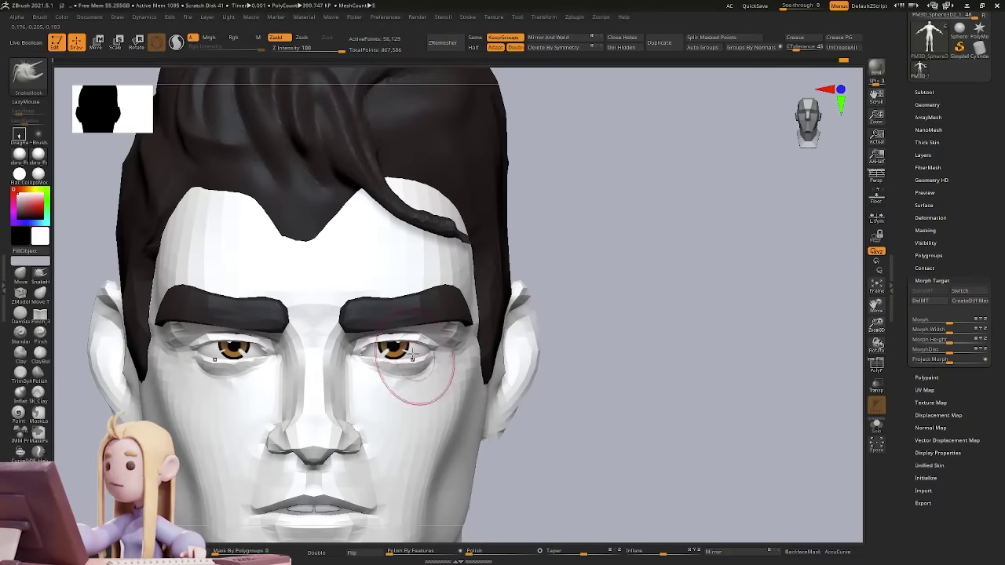
right_click_drag(403, 359, 369, 361)
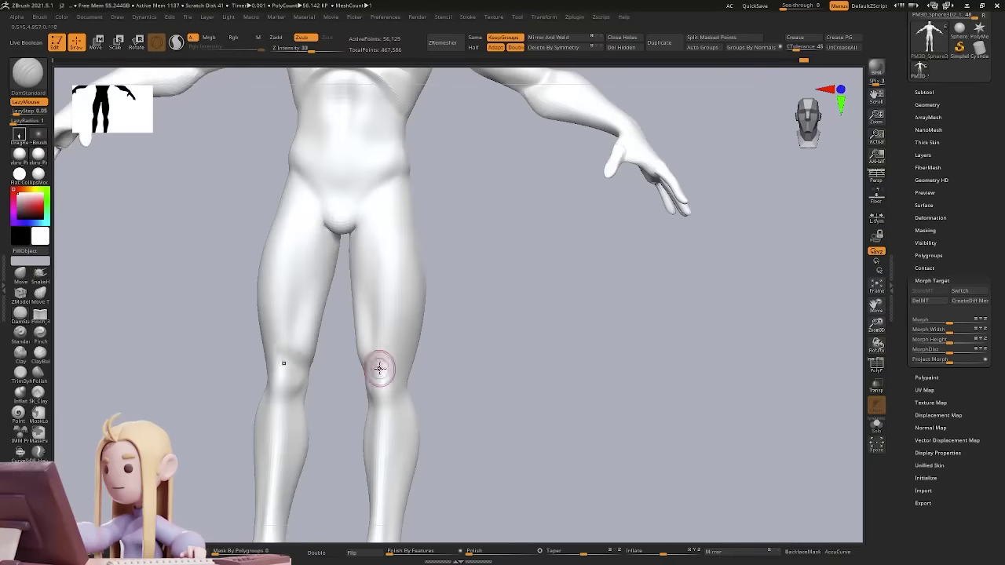
mouse_move(379, 368)
right_mouse_down()
mouse_move(427, 375)
mouse_move(337, 321)
mouse_move(352, 424)
mouse_move(372, 390)
mouse_move(327, 407)
mouse_move(354, 341)
mouse_move(299, 466)
mouse_move(314, 369)
mouse_move(366, 271)
mouse_move(456, 341)
mouse_move(347, 366)
right_mouse_up()
- Flatten and smooth the abdomen marks with the TrimDynamic brush
key("b")
key("t")
key("d")
left_click_drag(348, 366, 379, 366, "shift")
mouse_move(379, 367)
right_mouse_down()
mouse_move(392, 352)
mouse_move(337, 298)
mouse_move(346, 338)
mouse_move(322, 306)
right_mouse_up()
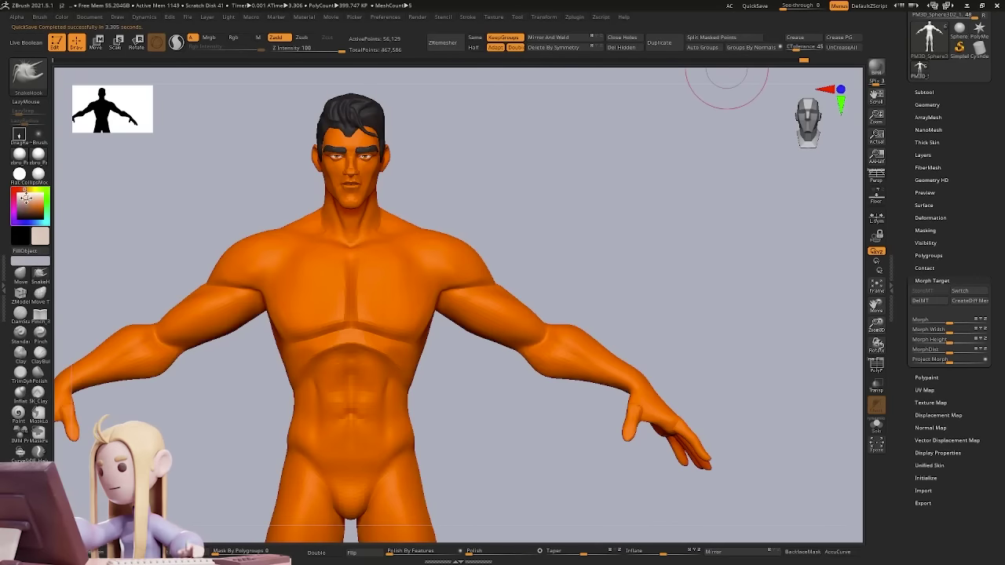
- Pick a warm skin tone for the body, then cycle between DamStandard and SnakeHook brushes
left_click(30, 202)
key("b")
key("d")
key("s")
mouse_move(361, 337)
right_mouse_down()
mouse_move(392, 332)
mouse_move(461, 407)
mouse_move(352, 457)
mouse_move(466, 365)
mouse_move(415, 395)
mouse_move(393, 426)
right_mouse_up()
key("b")
key("s")
key("h")
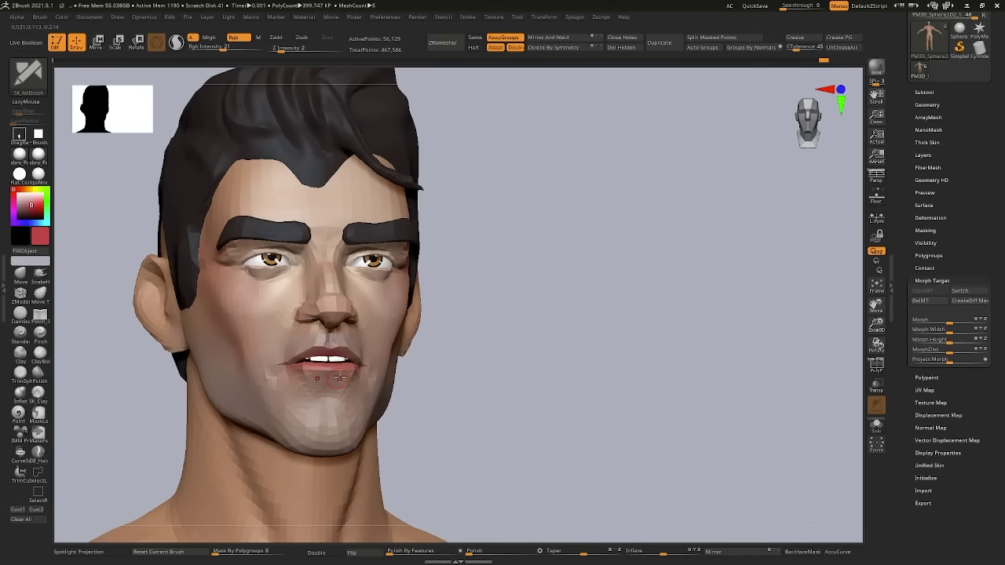
- Carve creases on the back with DamStandard, smoothing with Shift
left_click_drag(338, 379, 132, 245)
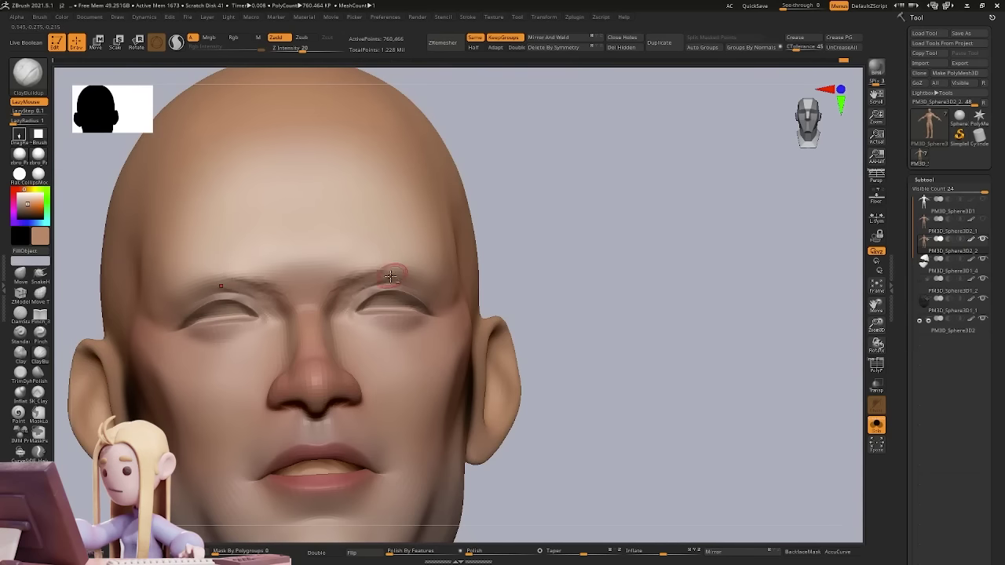
key("b")
key("d")
key("s")
right_click_drag(368, 274, 367, 322)
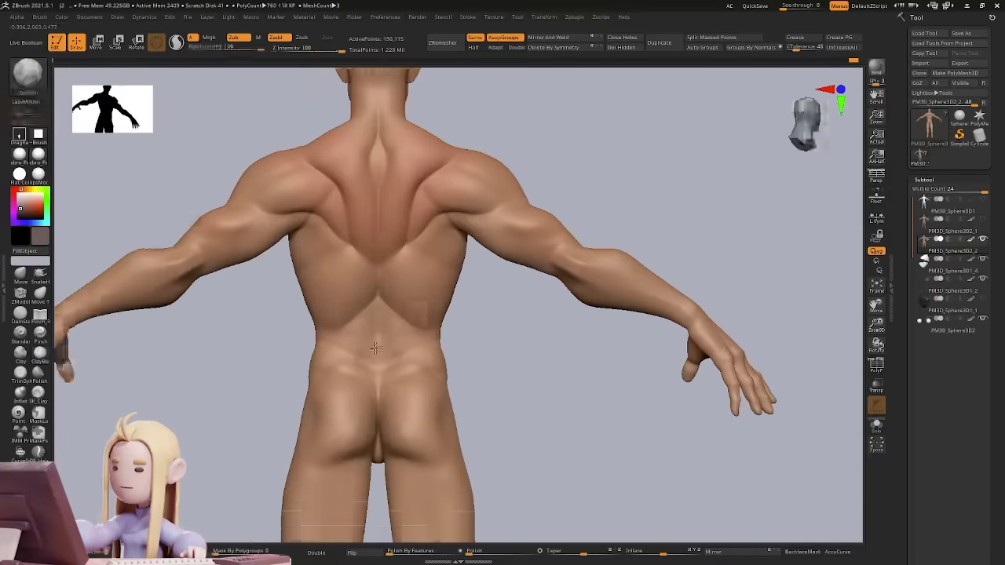
right_click_drag(379, 369, 388, 320)
key("shift")
mouse_move(382, 369)
right_mouse_down()
mouse_move(321, 358)
mouse_move(439, 368)
mouse_move(399, 381)
mouse_move(423, 376)
right_mouse_up()
- Reshape the body's anatomy with SnakeHook while turning it to the front
key("b")
key("s")
key("h")
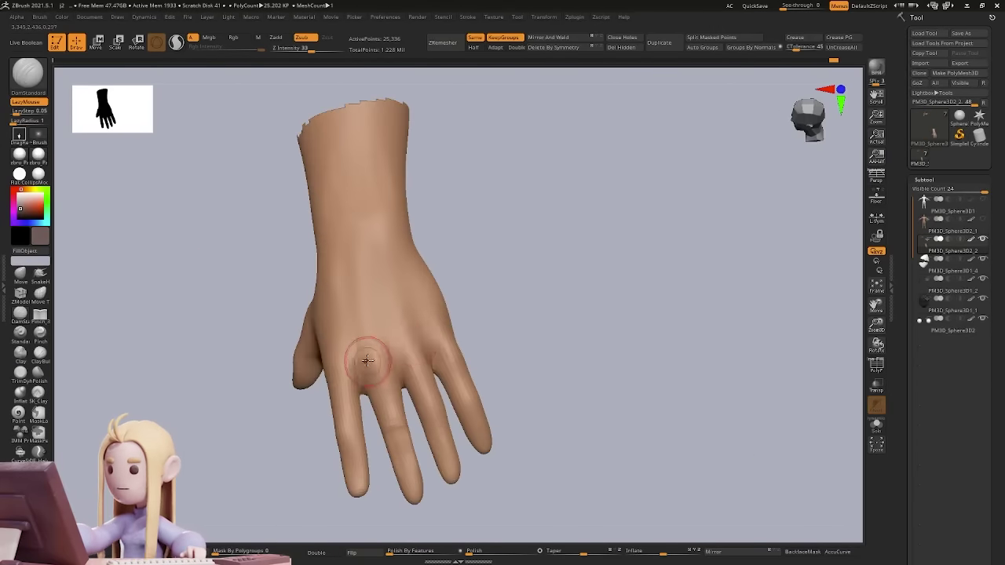
right_click_drag(363, 354, 467, 393)
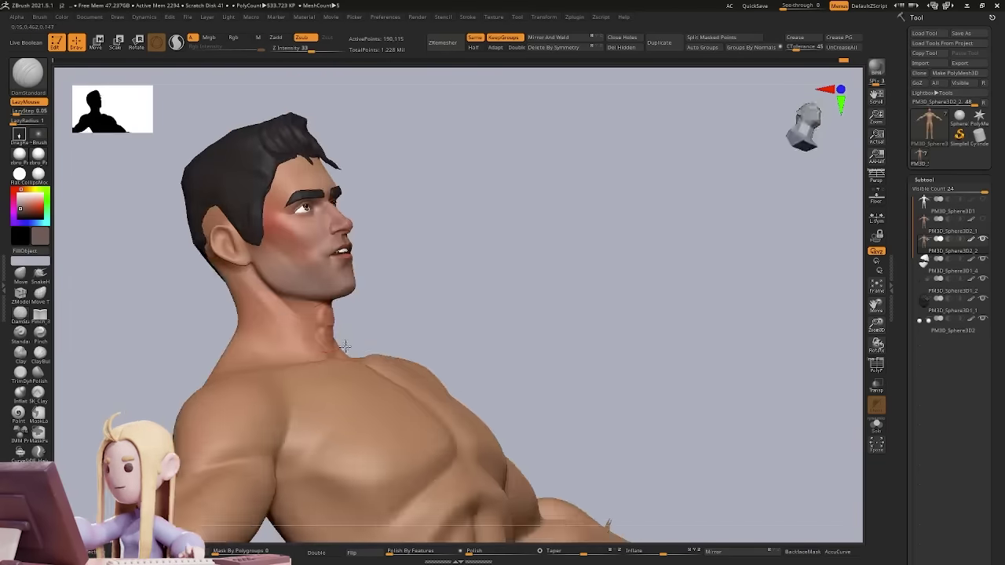
right_click_drag(345, 345, 339, 249)
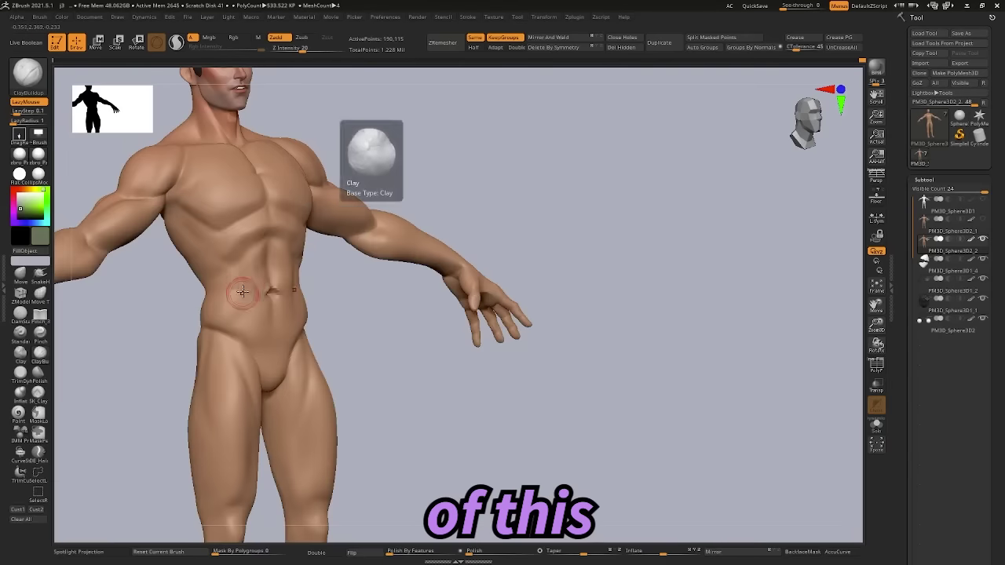
right_click_drag(235, 300, 224, 270)
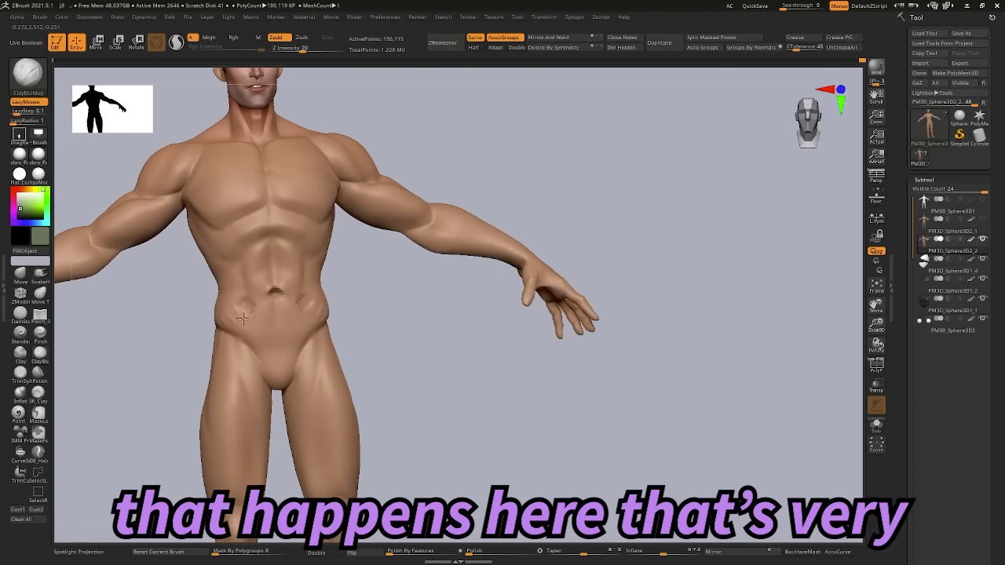
- Cut chest and hip lines with DamStandard and smooth them with Shift
key("b")
key("d")
key("s")
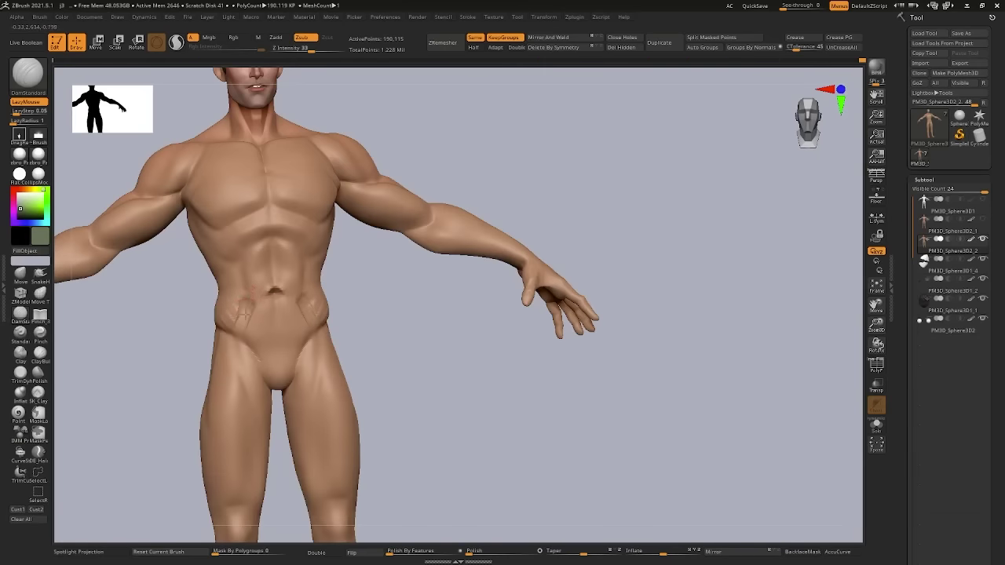
key("shift")
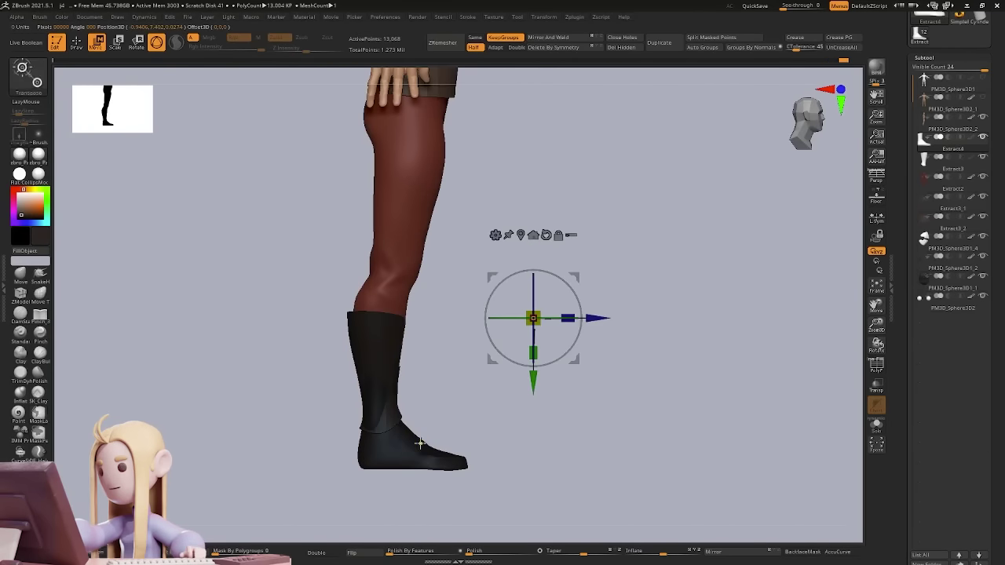
- Make the boots subtool active, then give the Blender pouch shell Solidify thickness
left_click(420, 444)
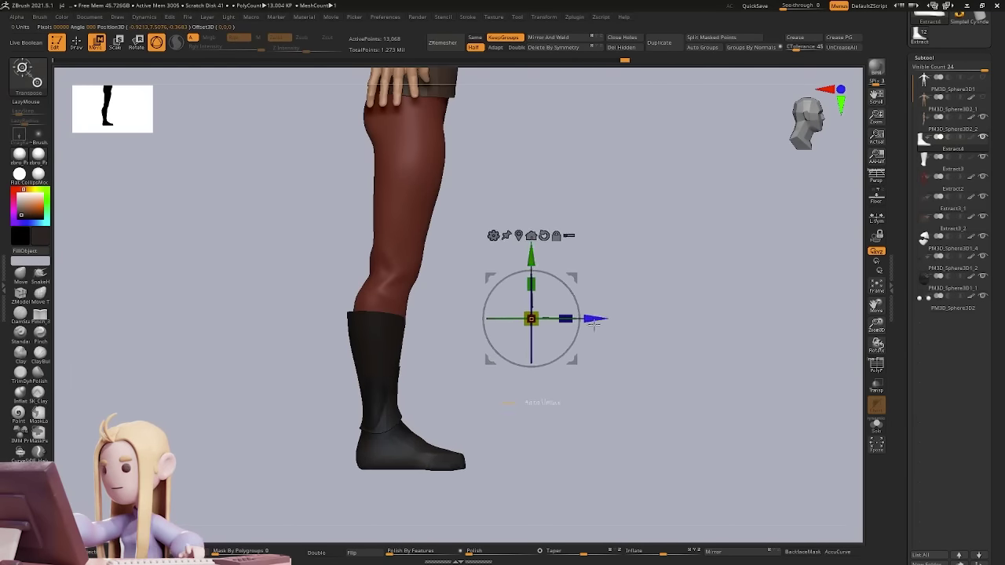
key("q")
left_click(505, 348, "alt")
mouse_move(505, 348)
left_mouse_down()
mouse_move(529, 419)
mouse_move(476, 403)
left_mouse_up()
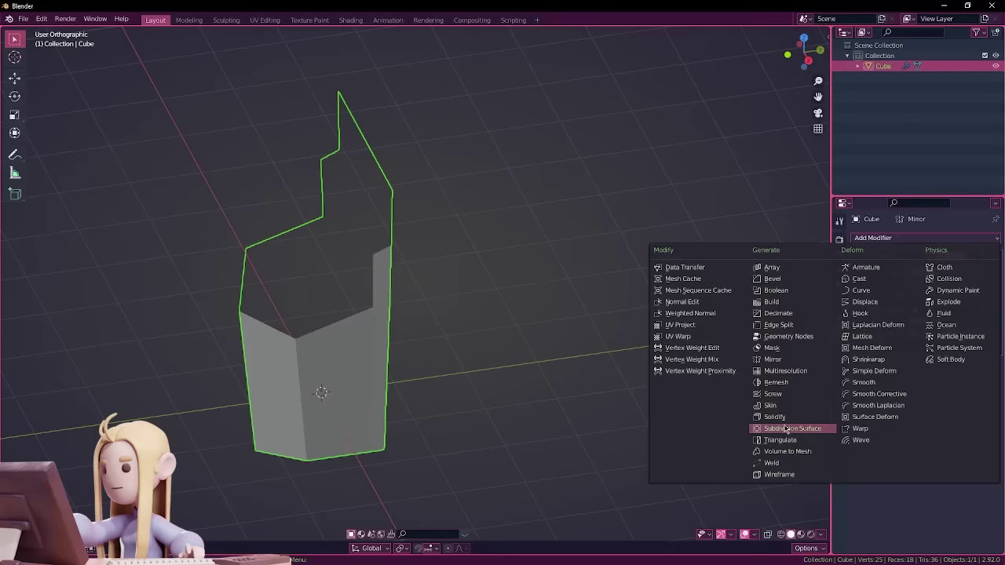
left_click(774, 424)
middle_click_drag(666, 272, 476, 365)
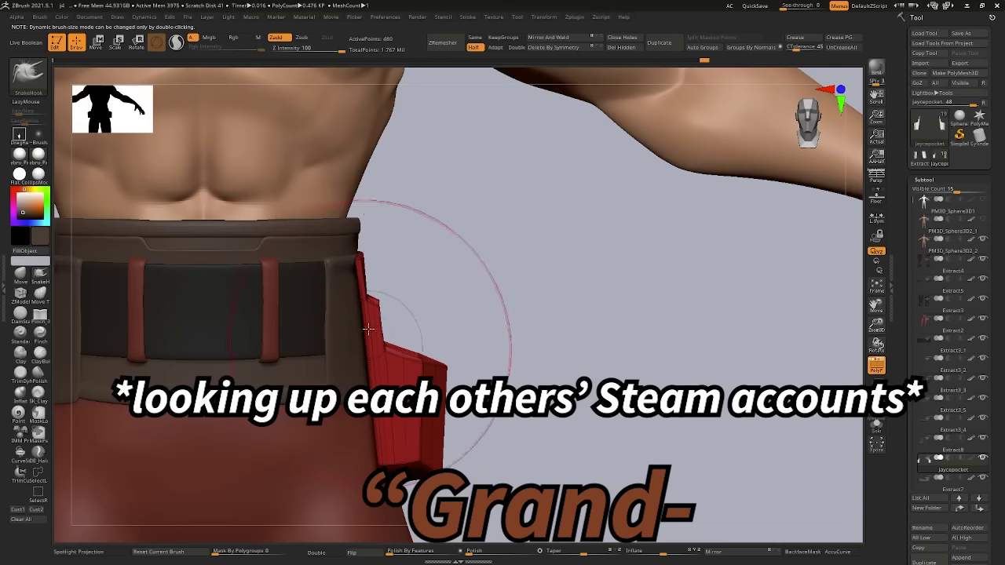
- Adjust Draw Size and pull the pouch flush against the belt with SnakeHook
key("s")
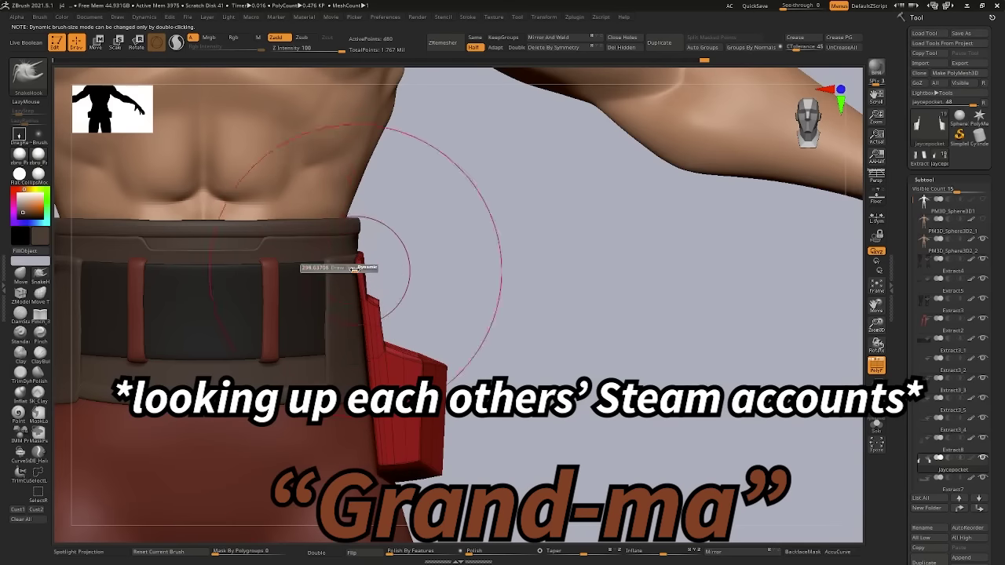
mouse_move(350, 266)
left_mouse_down()
mouse_move(370, 352)
mouse_move(358, 264)
left_mouse_up()
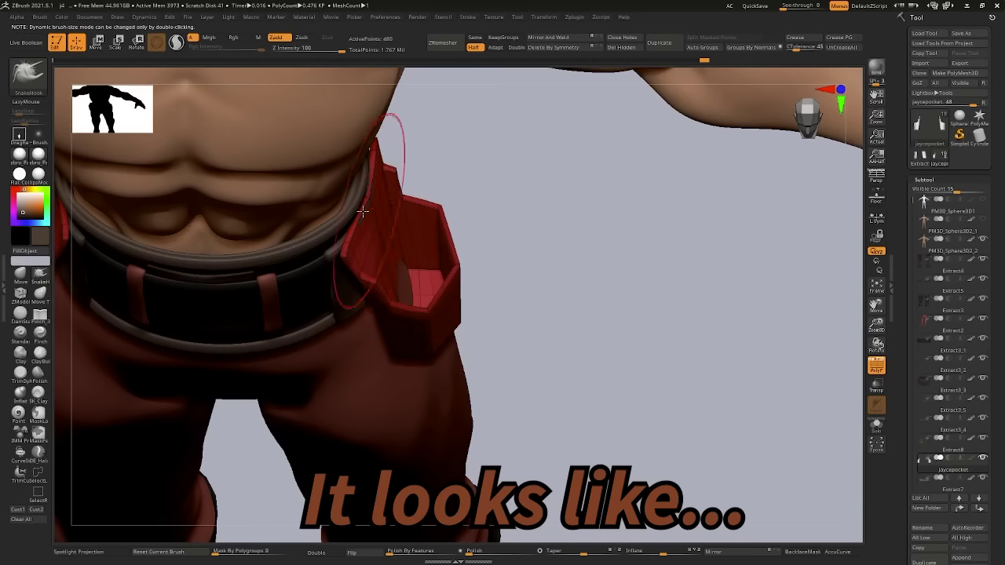
key("s")
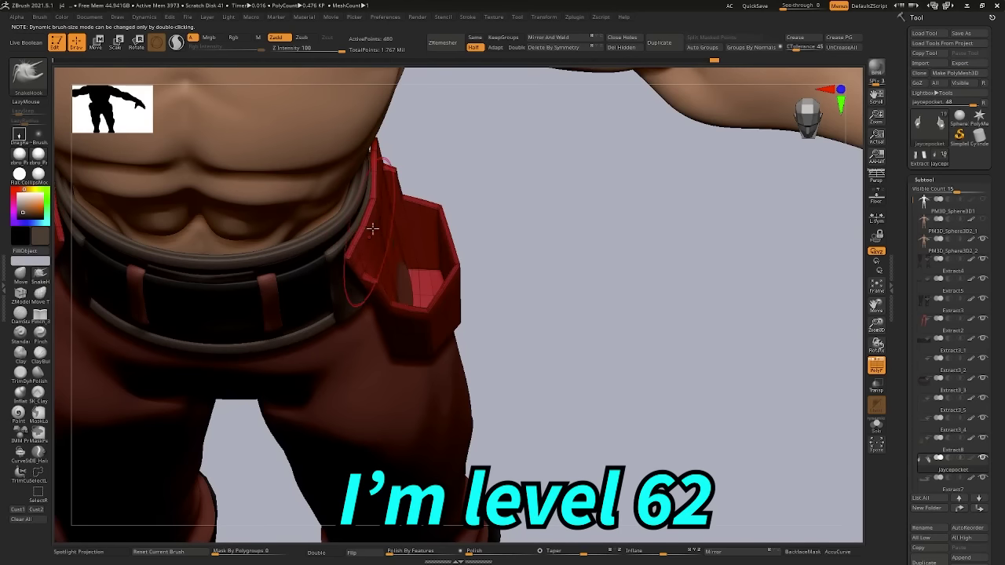
left_click_drag(372, 228, 369, 266)
key("s")
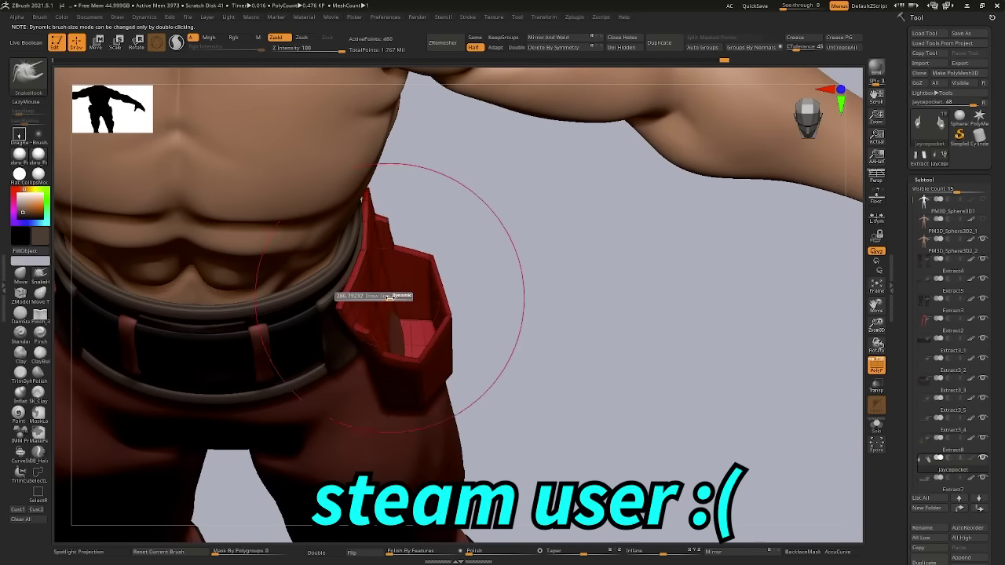
key("s")
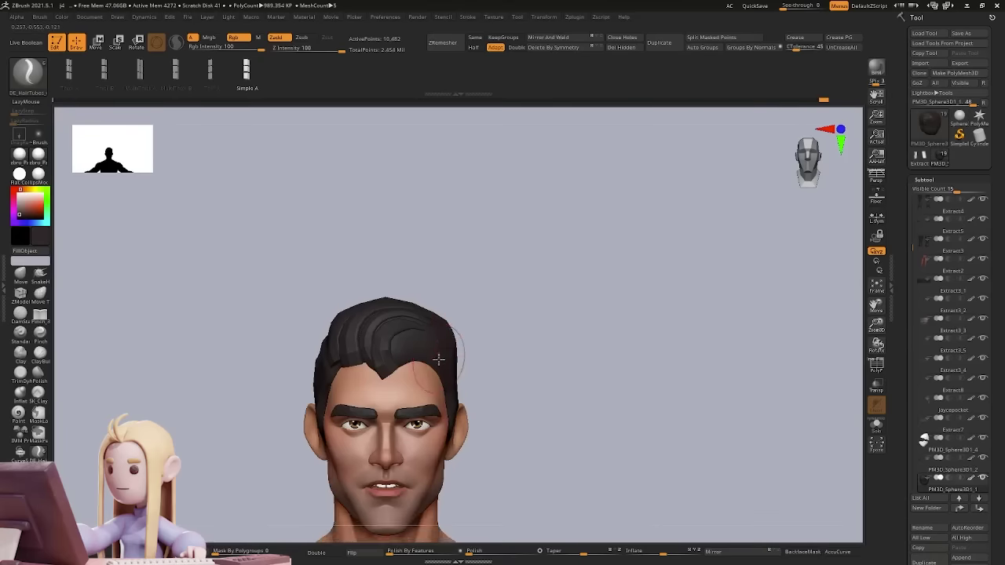
mouse_move(439, 360)
right_mouse_down()
mouse_move(507, 332)
mouse_move(413, 365)
mouse_move(455, 419)
mouse_move(438, 362)
mouse_move(469, 395)
mouse_move(516, 381)
mouse_move(419, 348)
mouse_move(456, 367)
mouse_move(392, 381)
mouse_move(402, 358)
mouse_move(408, 387)
right_mouse_up()
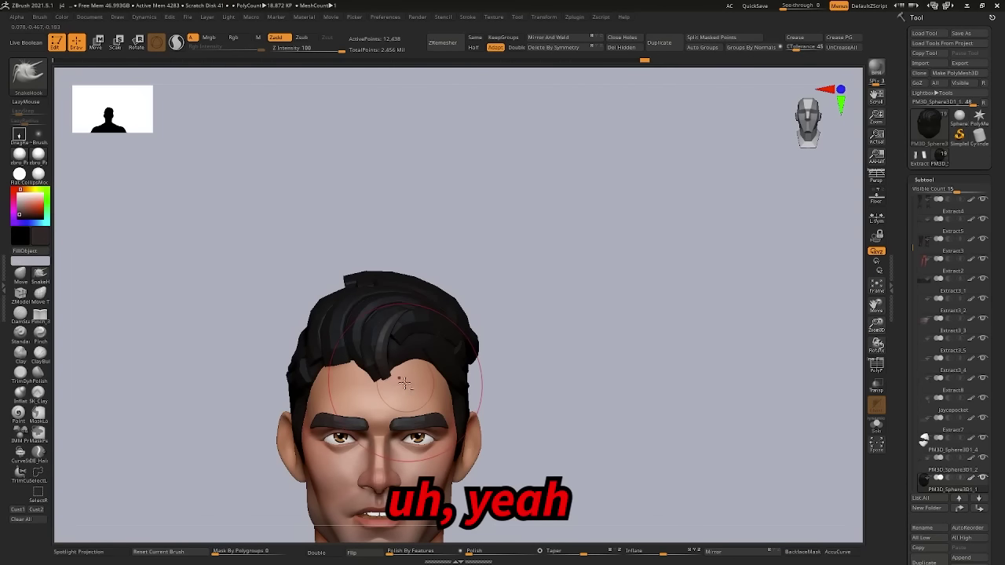
- Choose the DE_HairTubes brush and frame the hair top above the forehead for the curled strand
right_click_drag(403, 382, 346, 347)
right_click_drag(145, 328, 100, 430)
key("b")
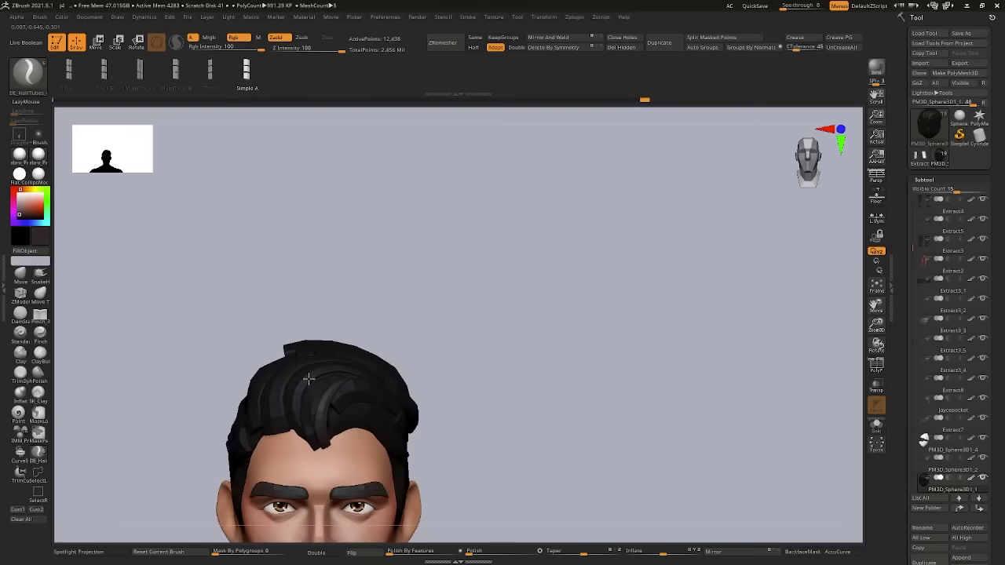
mouse_move(346, 369)
right_mouse_down()
mouse_move(334, 347)
mouse_move(351, 353)
right_mouse_up()
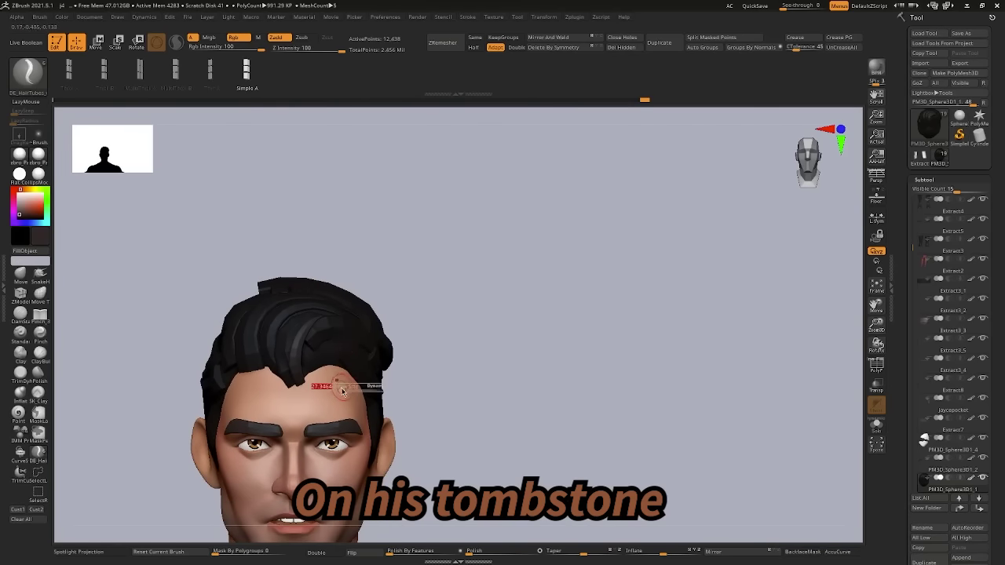
mouse_move(343, 391)
right_mouse_down()
mouse_move(338, 380)
mouse_move(345, 389)
right_mouse_up()
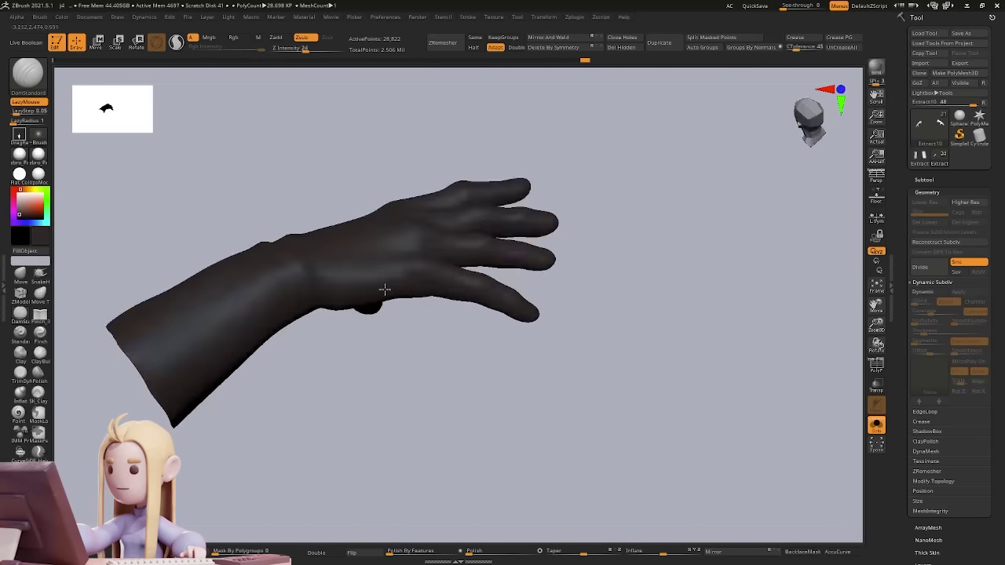
- Rotate the extracted glove to inspect its palm and finger polygroups
left_click_drag(384, 289, 382, 376)
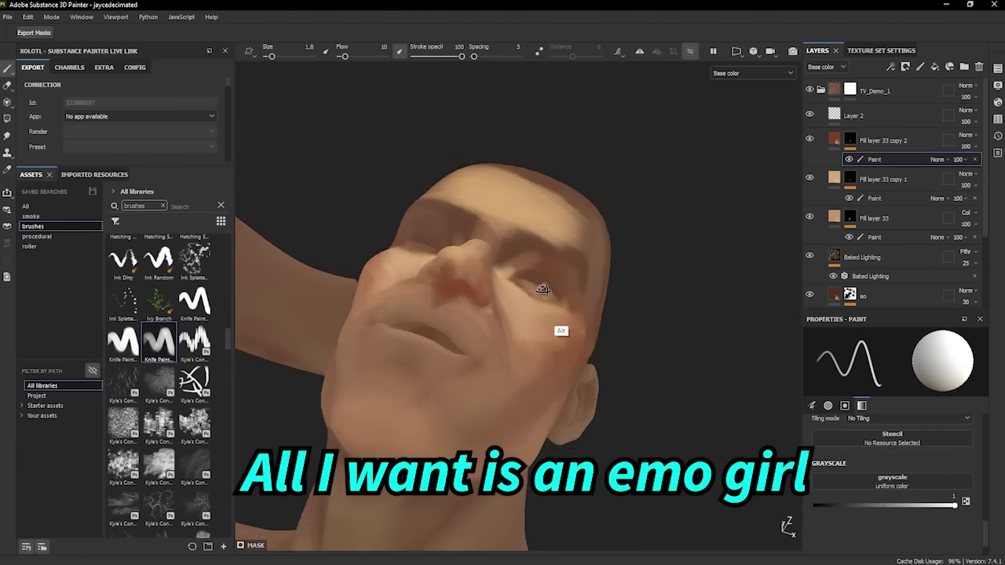
- Enlarge the paint brush slightly and orbit around the painted head
left_click_drag(542, 289, 496, 284, "alt")
right_click_drag(445, 287, 471, 288, "ctrl")
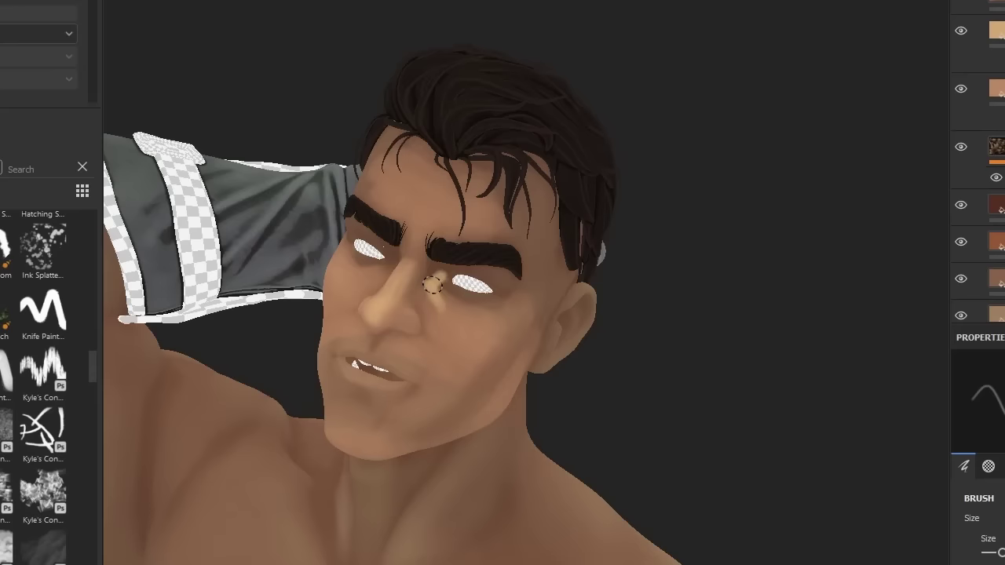
mouse_move(366, 421)
left_mouse_down("alt")
mouse_move(406, 249)
mouse_move(583, 310)
mouse_move(430, 401)
mouse_move(486, 369)
left_mouse_up("alt")
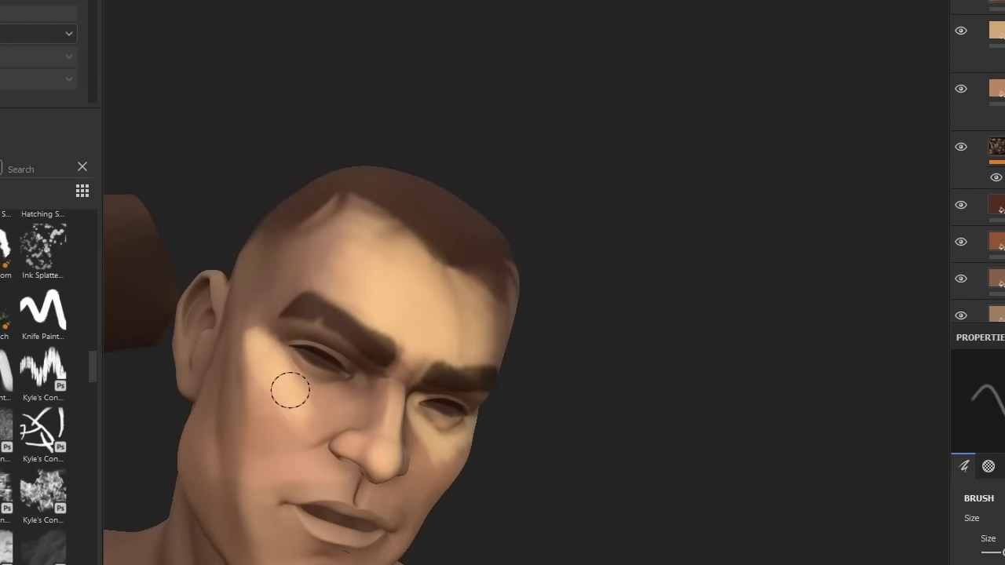
mouse_move(287, 390)
left_mouse_down("alt")
mouse_move(450, 396)
mouse_move(359, 366)
left_mouse_up("alt")
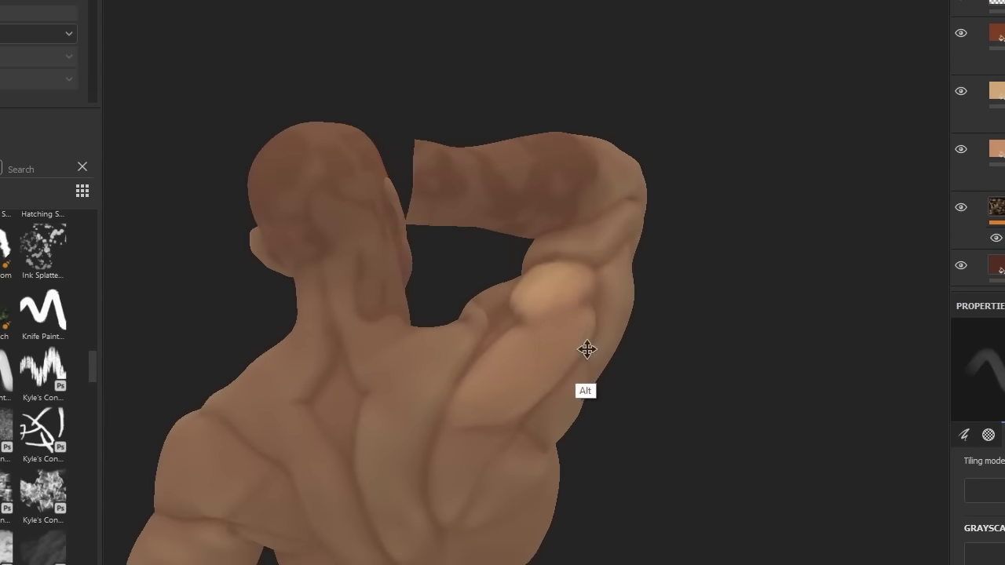
mouse_move(585, 347)
left_mouse_down("alt")
mouse_move(556, 368)
mouse_move(478, 285)
mouse_move(526, 314)
mouse_move(529, 358)
mouse_move(340, 374)
mouse_move(523, 366)
mouse_move(332, 336)
mouse_move(404, 291)
mouse_move(519, 303)
left_mouse_up("alt")
- Frame the face from the front, switch to Base color view, and pick a darker tone
middle_click_drag(519, 303, 560, 368, "alt")
mouse_move(642, 431)
left_mouse_down("alt")
mouse_move(397, 314)
mouse_move(587, 321)
mouse_move(457, 416)
left_mouse_up("alt")
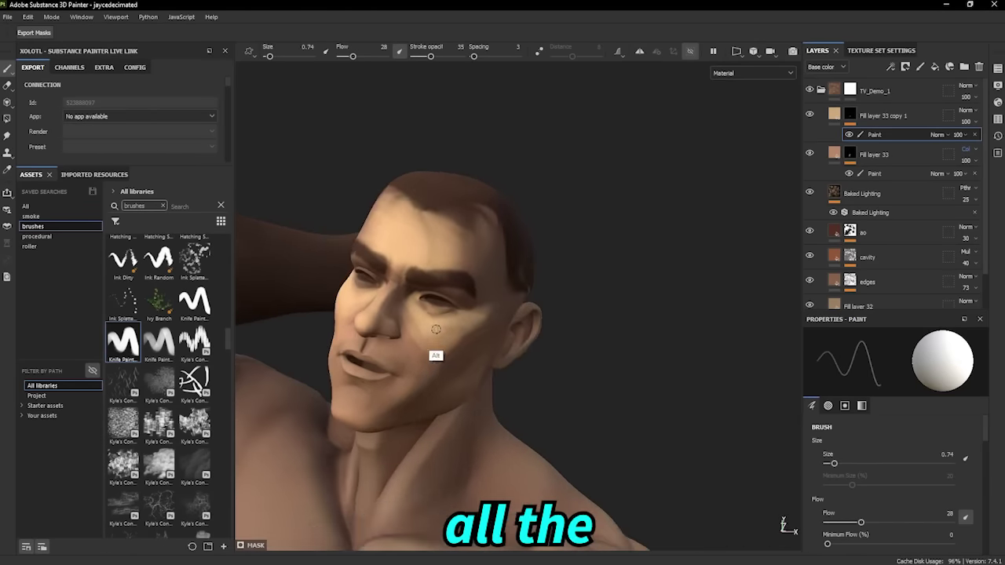
key("c")
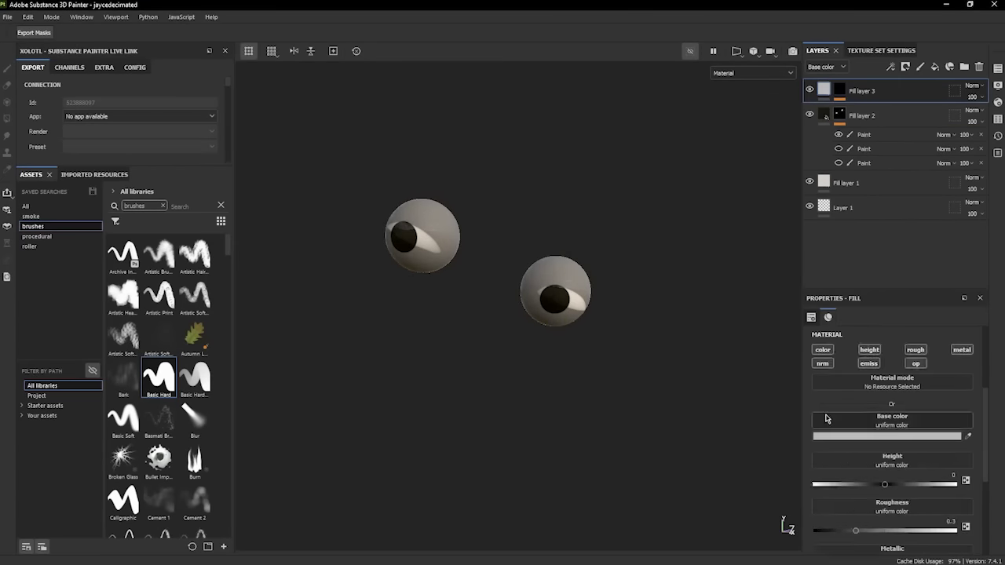
left_click(826, 419)
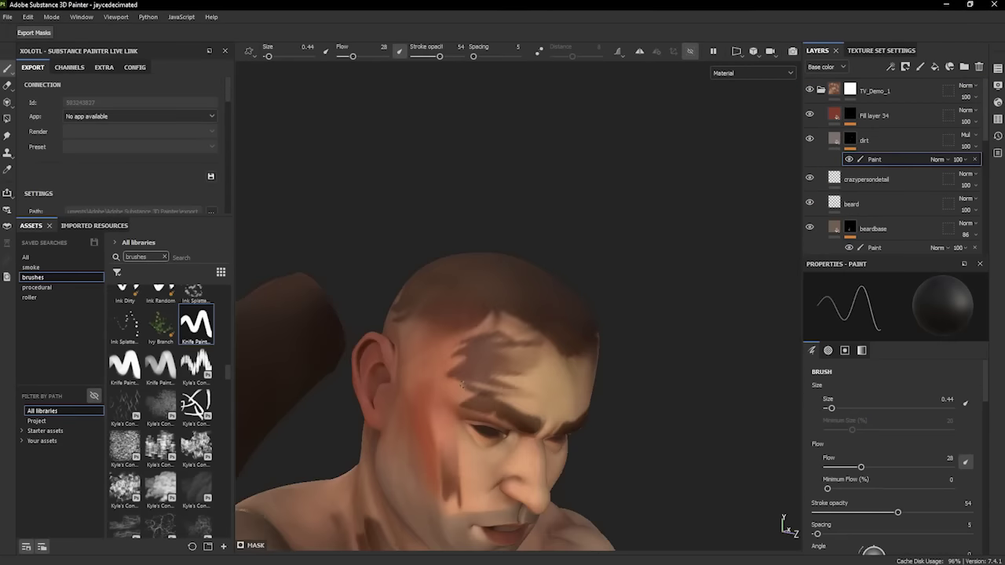
- Frame the face frontally and shrink the Knife Paint brush for finer strokes
left_click_drag(548, 343, 562, 310, "alt")
scroll(445, 284, "up", 3)
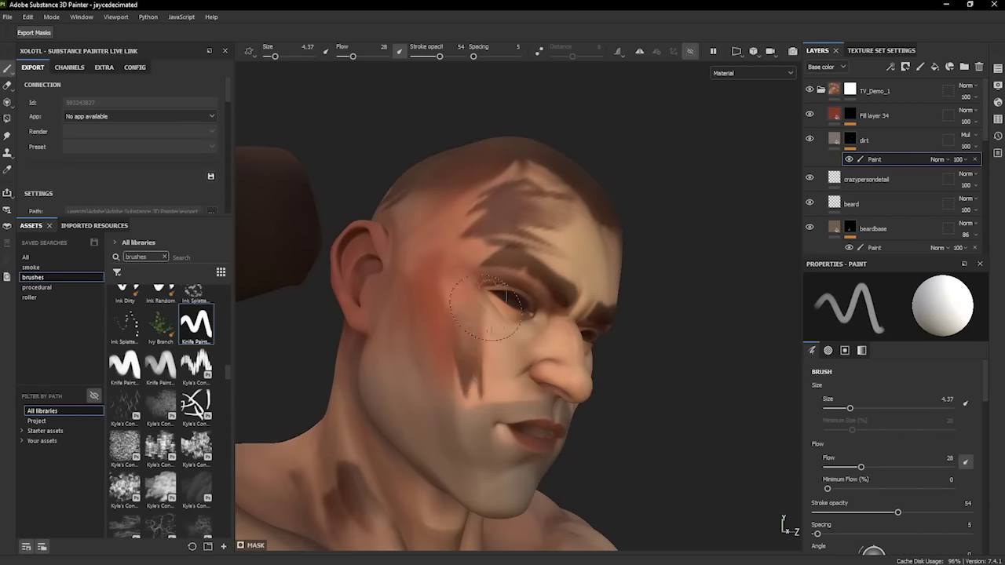
scroll(485, 306, "down", 2)
key("bracketleft")
key("bracketleft")
key("bracketleft")
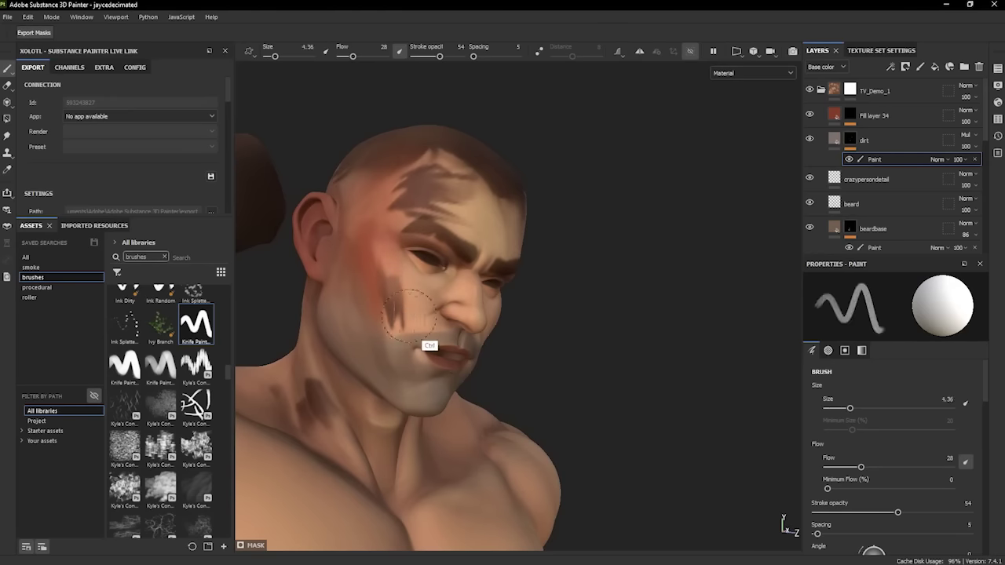
right_click_drag(408, 314, 369, 314, "ctrl")
- Orbit around the head and slightly enlarge the brush for the blush and streaks
left_click_drag(369, 314, 409, 313, "alt")
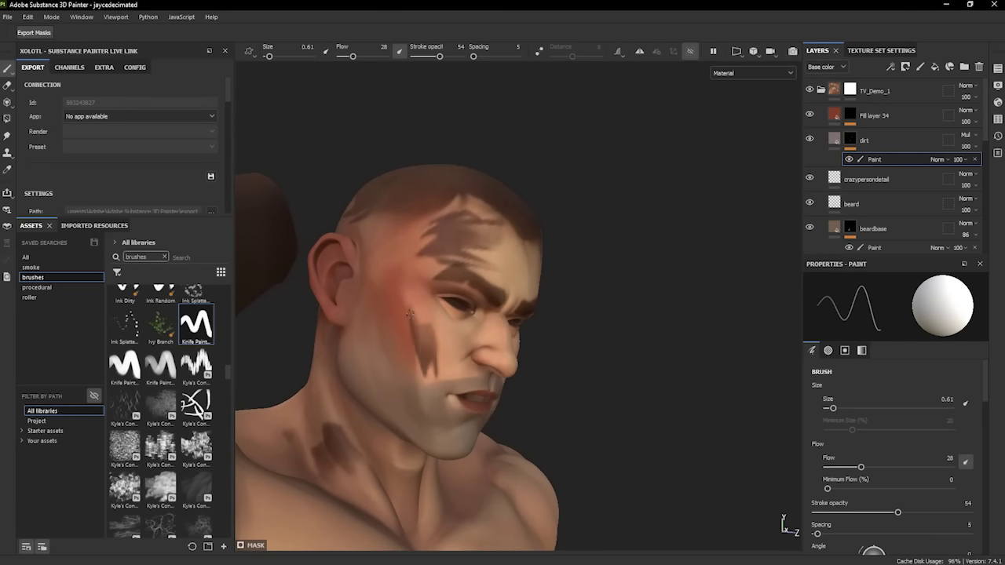
left_click_drag(662, 387, 580, 312, "alt")
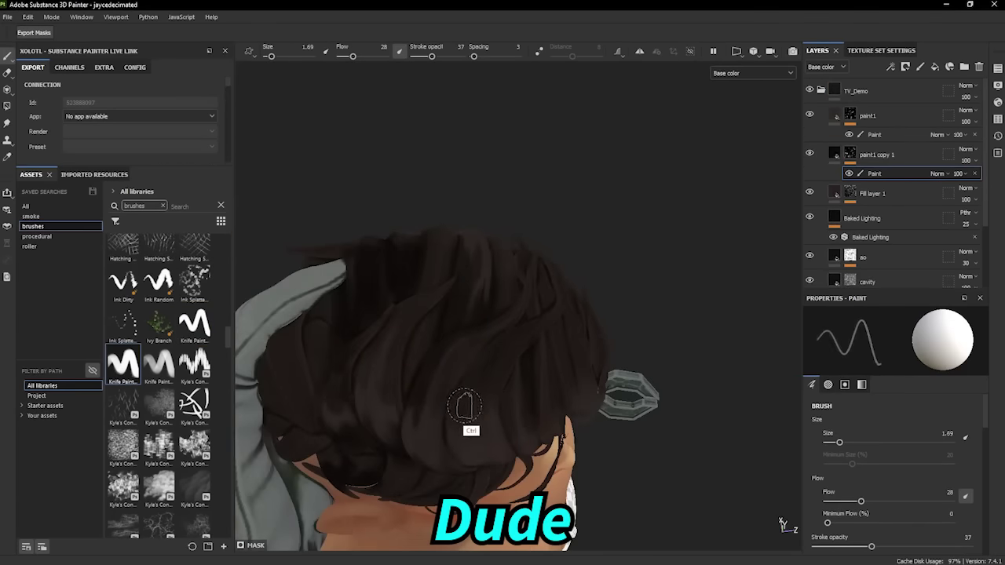
right_click_drag(464, 406, 459, 414, "ctrl")
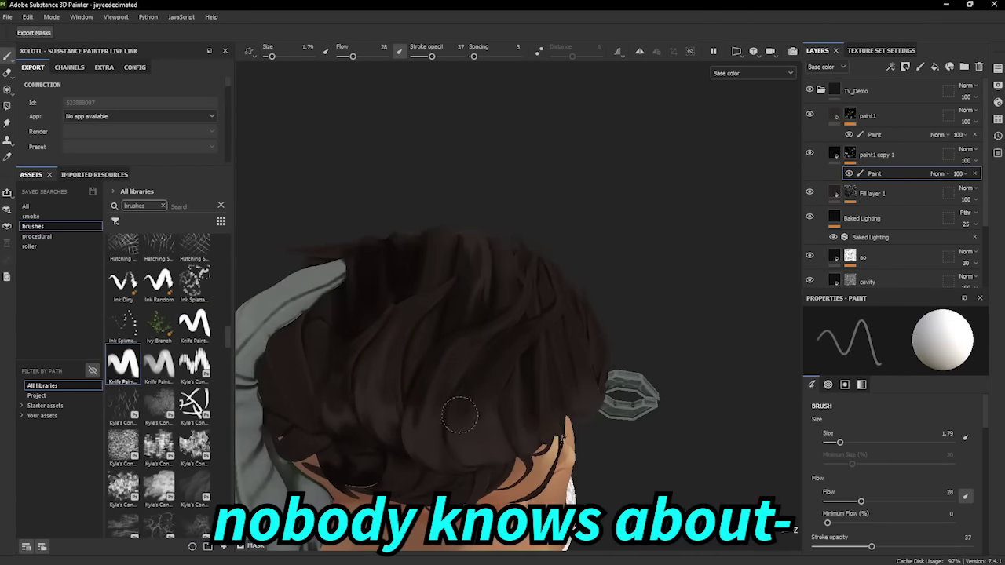
left_click_drag(492, 488, 489, 374, "alt")
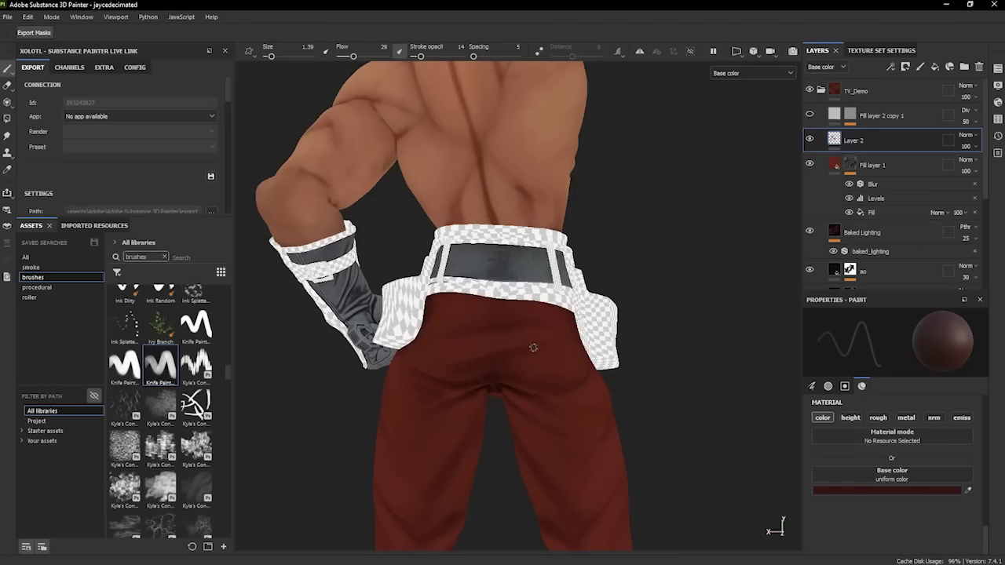
- Return to Material view, rotate the lighting, and zoom out to the whole character
key("m")
right_click_drag(533, 366, 587, 380, "shift")
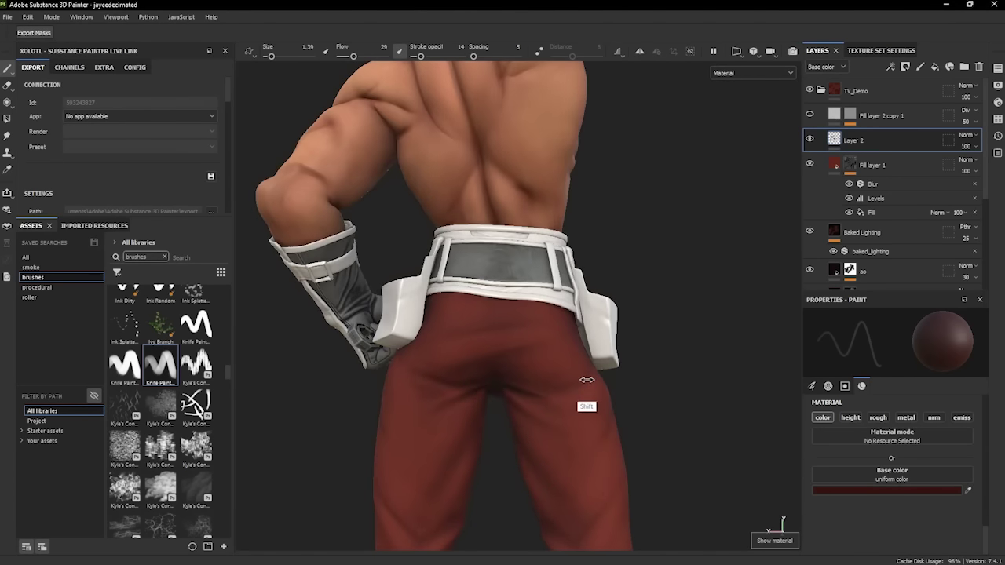
left_click_drag(589, 382, 612, 386, "alt")
right_click_drag(612, 387, 542, 421, "alt")
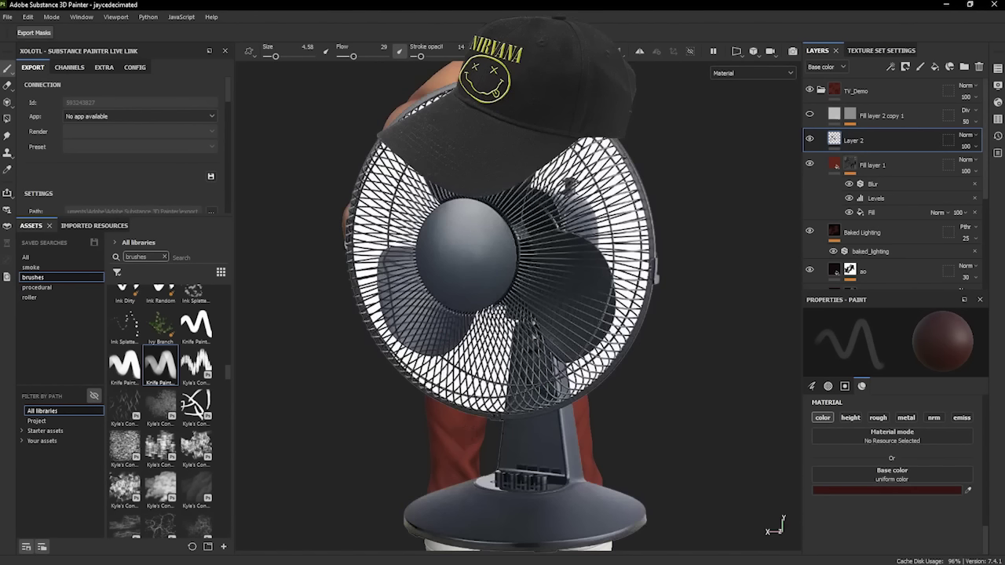
- Reduce the brush size while orbiting between three-quarter side and rear views
left_click_drag(536, 381, 480, 370, "alt")
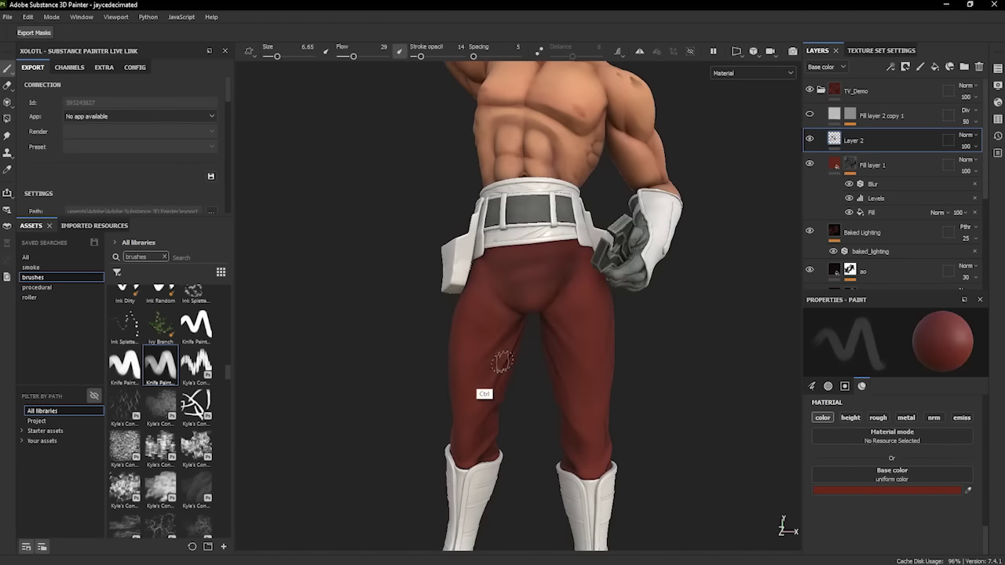
right_click_drag(480, 371, 433, 343, "ctrl")
left_click_drag(433, 343, 455, 363, "alt")
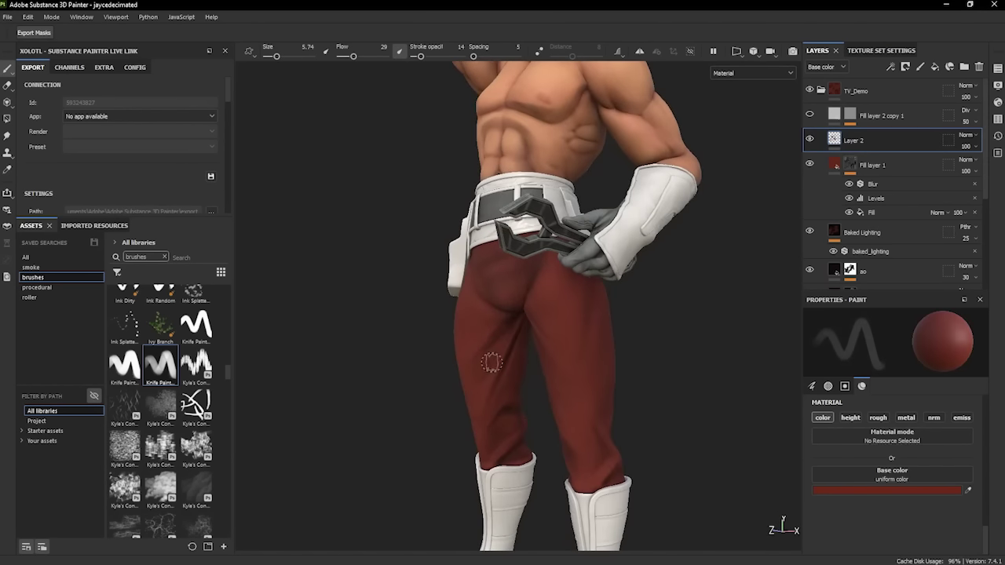
left_click_drag(502, 408, 481, 408, "alt")
right_click_drag(482, 408, 475, 408, "ctrl")
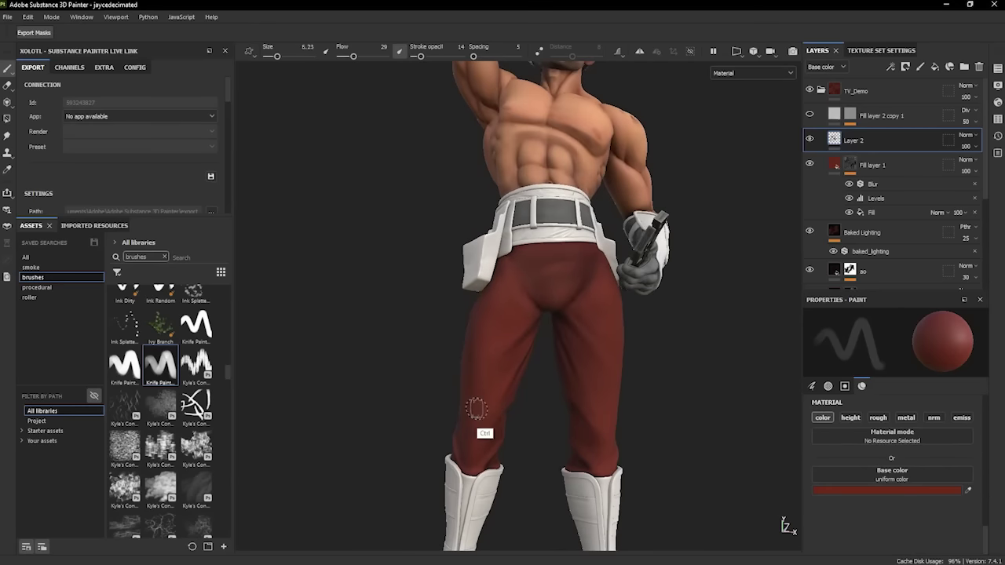
mouse_move(491, 319)
left_mouse_down("alt")
mouse_move(476, 418)
mouse_move(526, 398)
mouse_move(454, 357)
left_mouse_up("alt")
- Switch to Base color view and turn the character from the rear toward the side
key("c")
left_click_drag(489, 401, 478, 408, "alt")
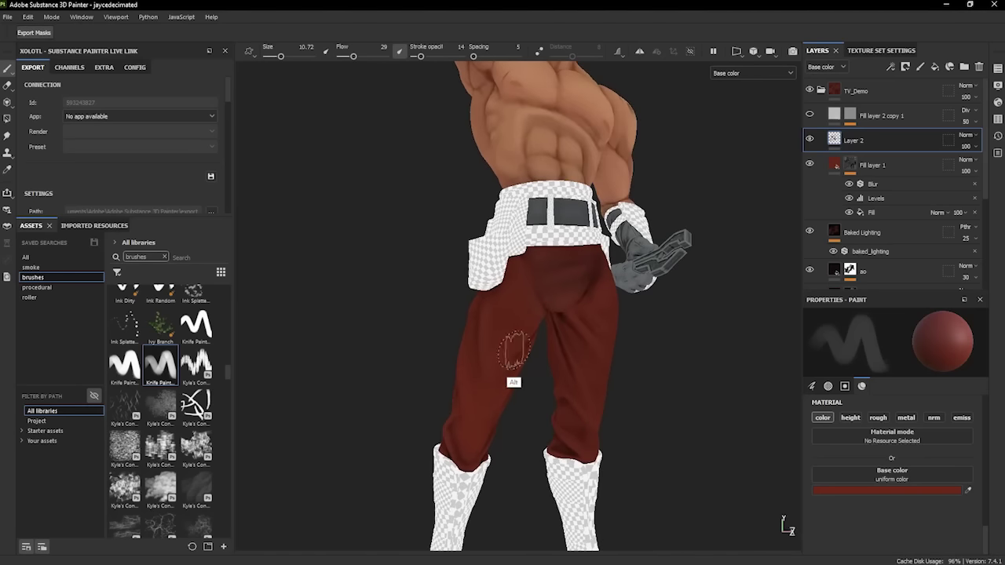
mouse_move(514, 349)
left_mouse_down("alt")
mouse_move(516, 416)
mouse_move(474, 350)
left_mouse_up("alt")
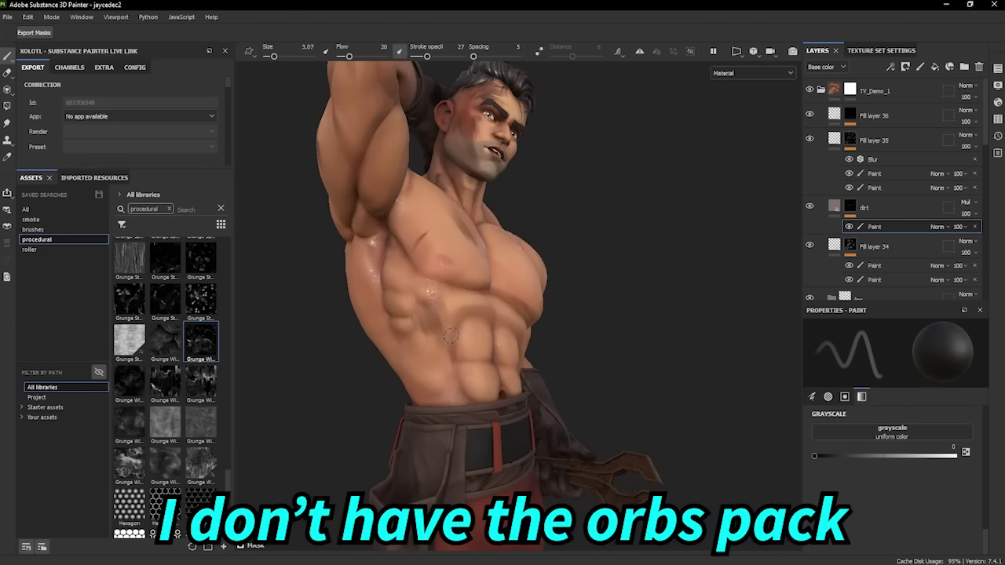
- Orbit from a side-on view around the head to paint warm tones on the lips
left_click_drag(450, 336, 420, 284, "alt")
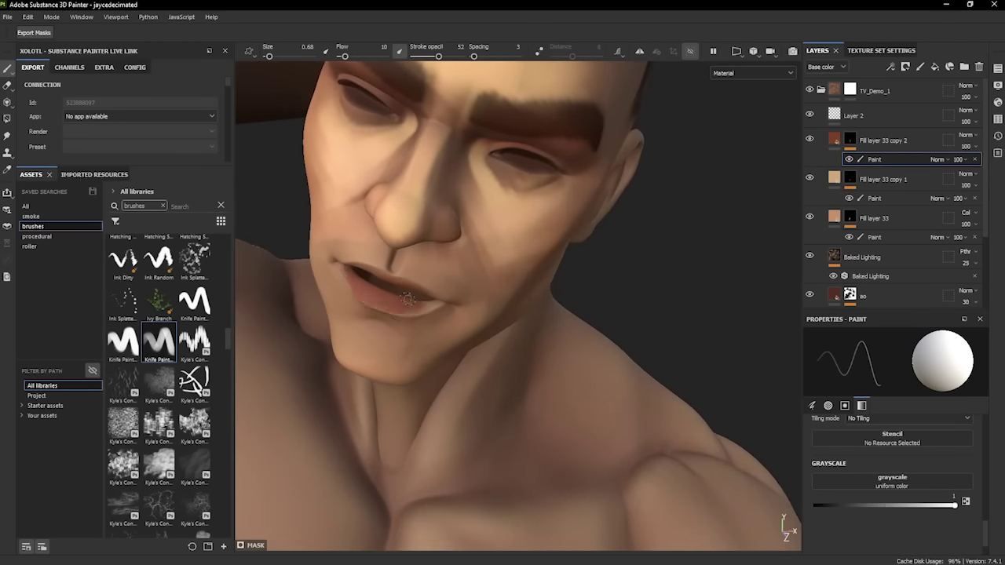
left_click_drag(407, 299, 411, 306, "alt")
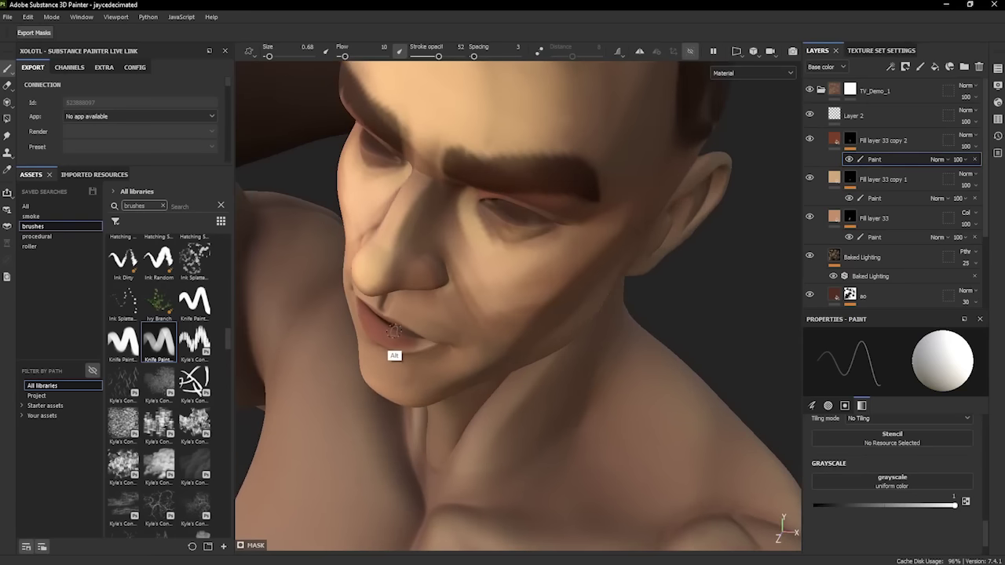
left_click_drag(395, 326, 429, 304, "alt")
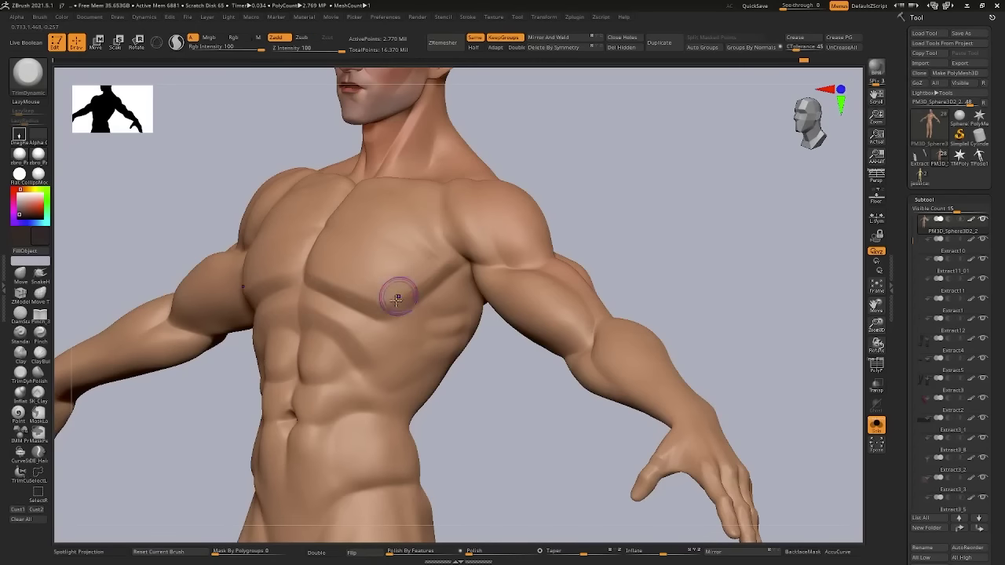
- Pick DamStandard and rotate the arm straight up around a shoulder pivot
key("b")
key("d")
key("s")
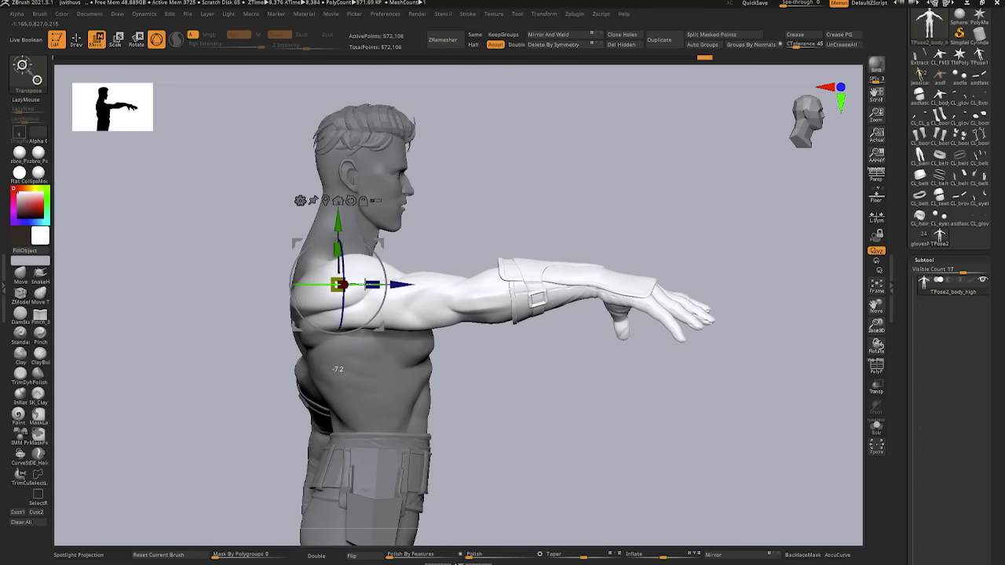
left_click_drag(382, 326, 387, 363)
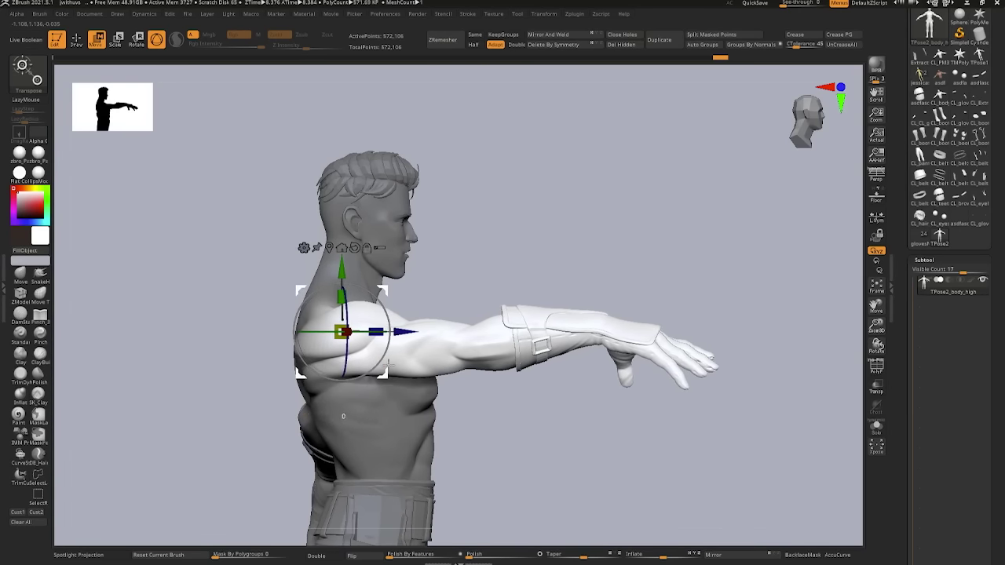
left_click_drag(392, 324, 334, 265)
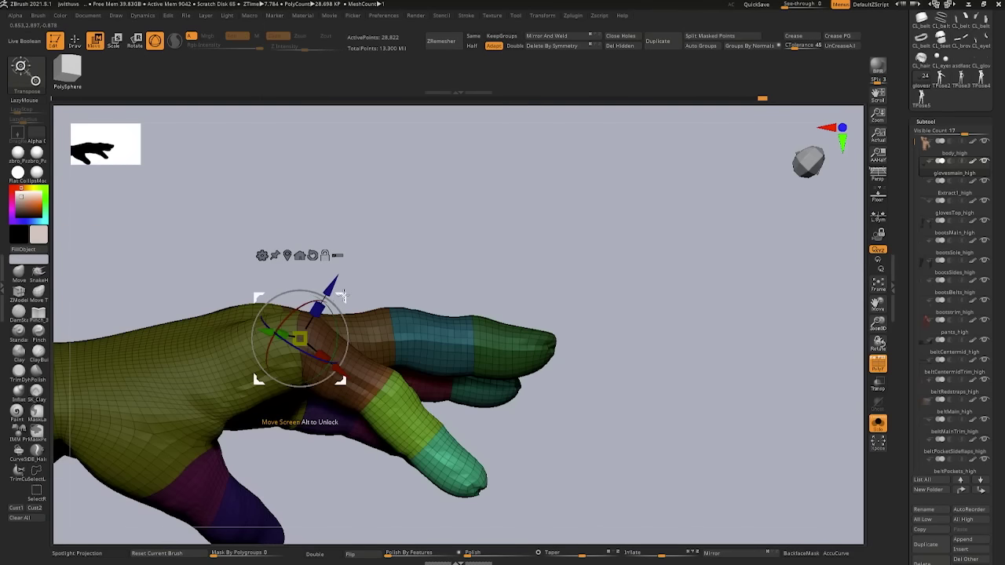
- Move the pivot onto the finger, orbit the posed model, and select SnakeHook
left_click_drag(340, 295, 436, 417, "alt")
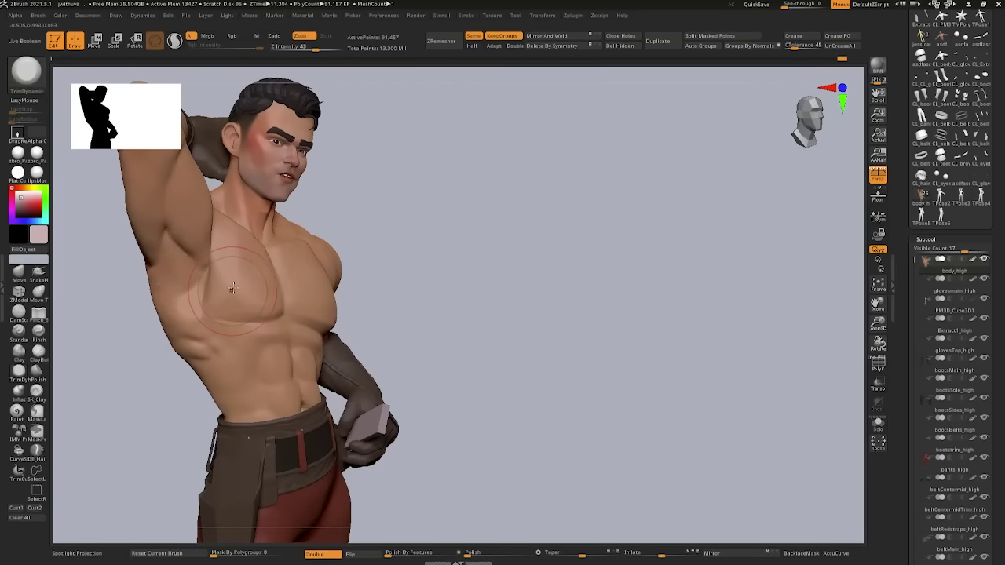
mouse_move(228, 314)
right_mouse_down()
mouse_move(258, 280)
mouse_move(182, 338)
right_mouse_up()
key("b")
key("h")
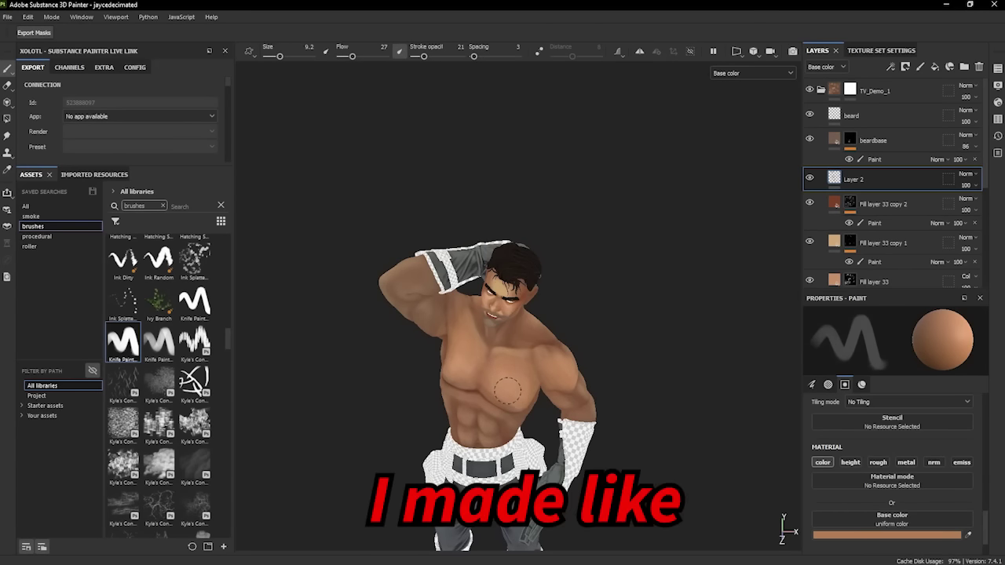
- Resize the Knife Paint brush and orbit to shade the chest and shoulder blade on Layer 2
key("bracketright")
mouse_move(544, 373)
left_mouse_down("alt")
mouse_move(511, 386)
mouse_move(594, 340)
mouse_move(560, 363)
mouse_move(487, 376)
left_mouse_up("alt")
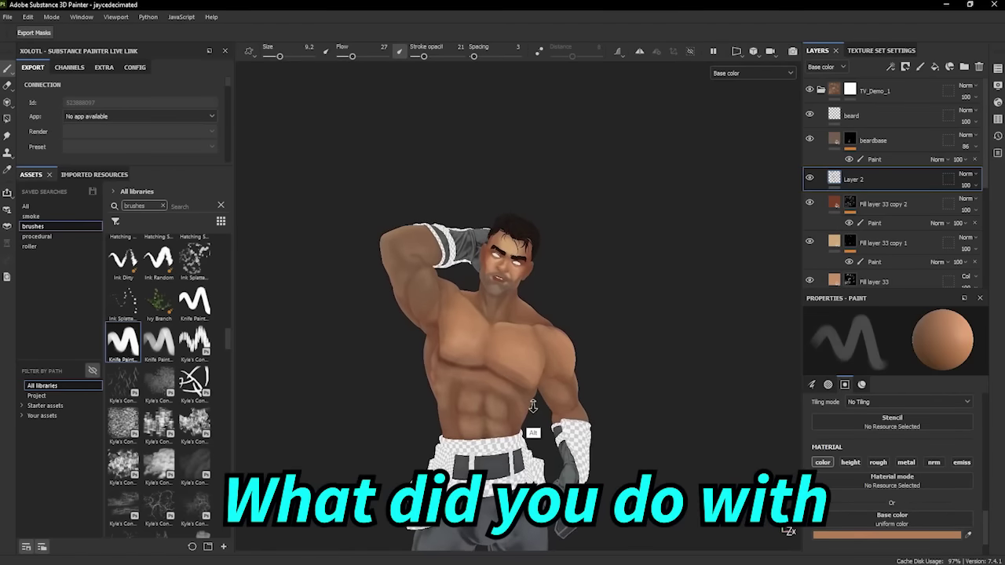
right_click_drag(487, 369, 476, 369, "ctrl")
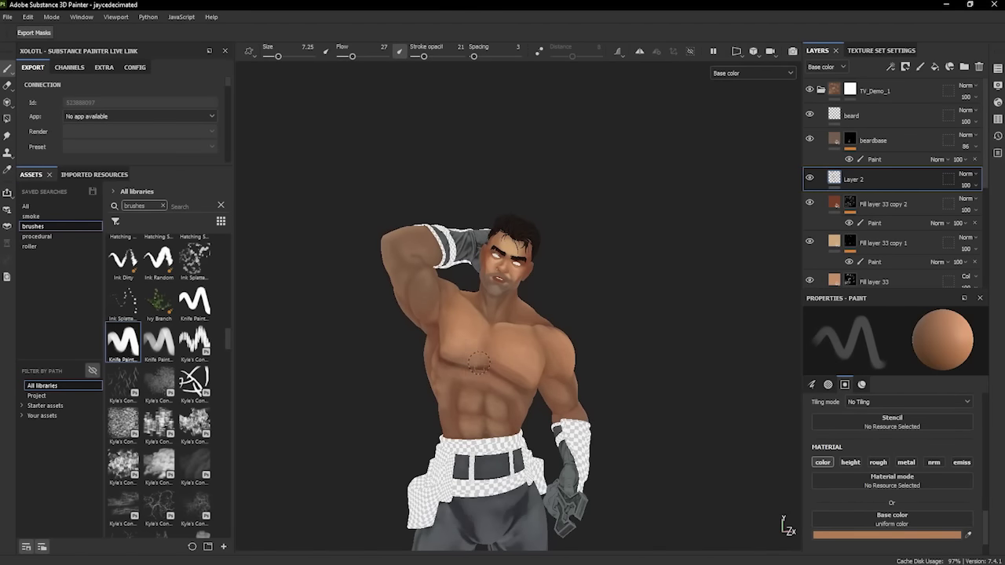
left_click_drag(471, 281, 422, 275, "alt")
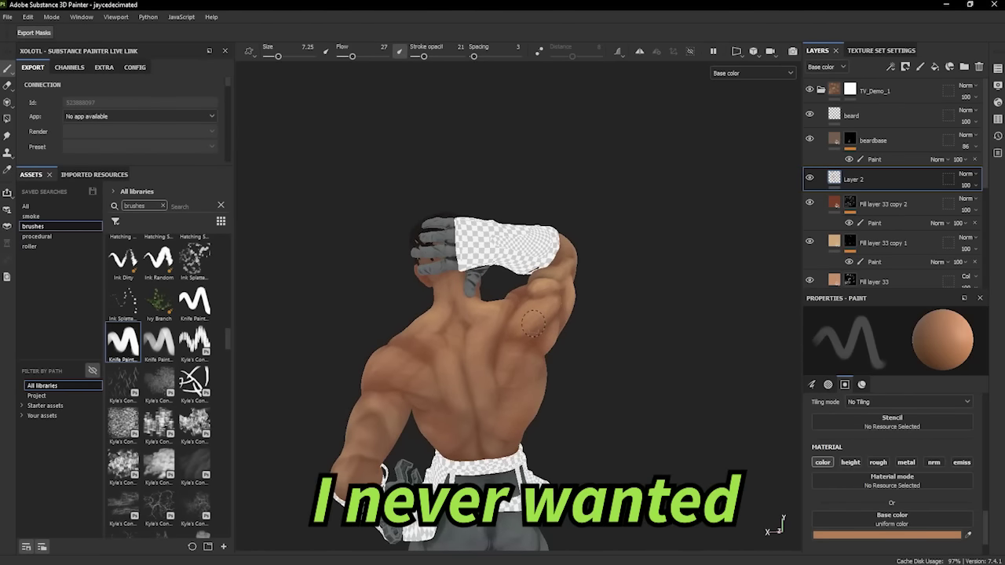
right_click_drag(520, 312, 512, 355, "ctrl")
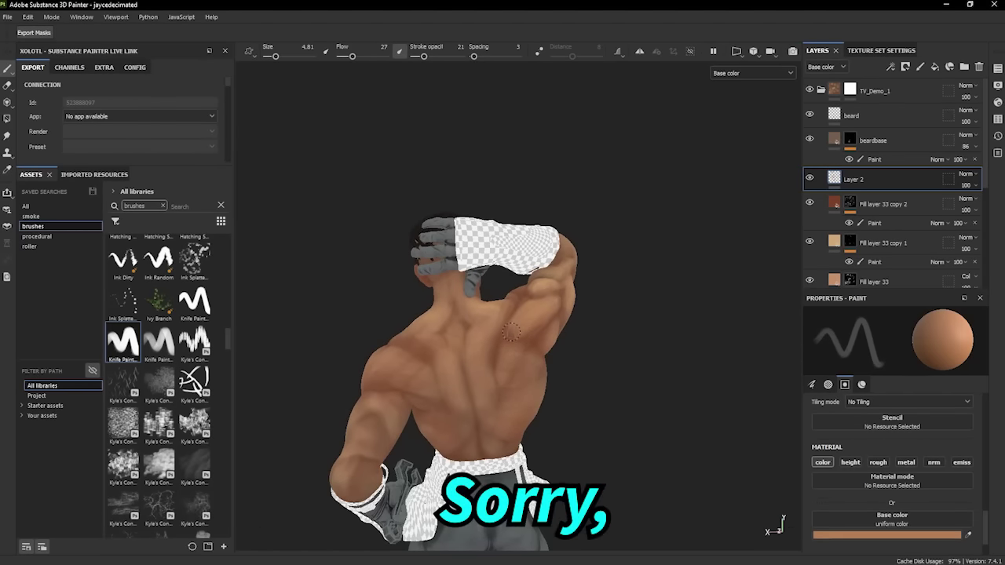